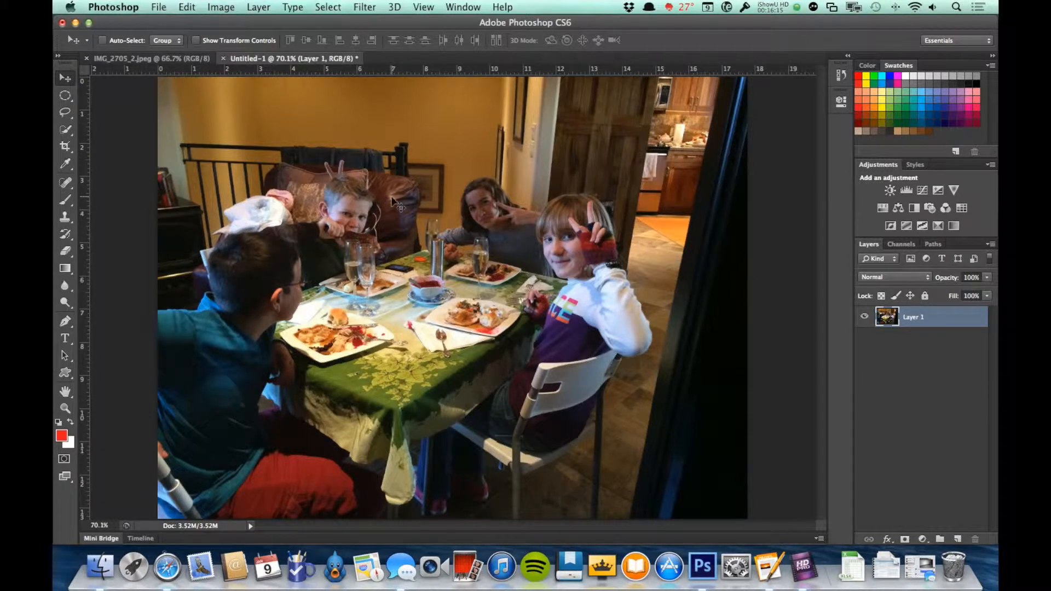
- Start a Color Range selection on the photo and sample the tan back wall as its color
click(335, 6)
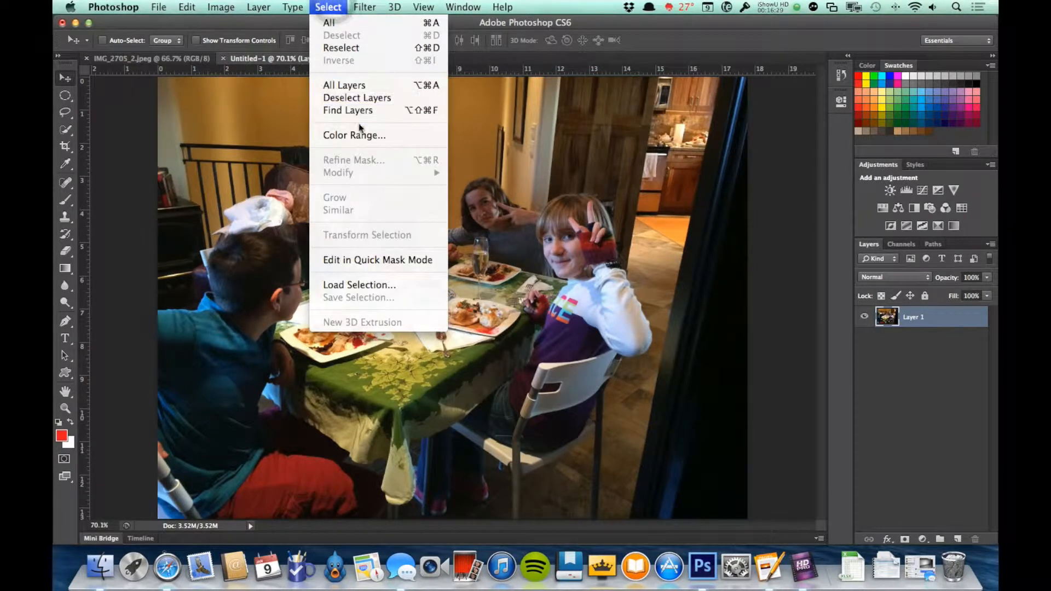
click(364, 135)
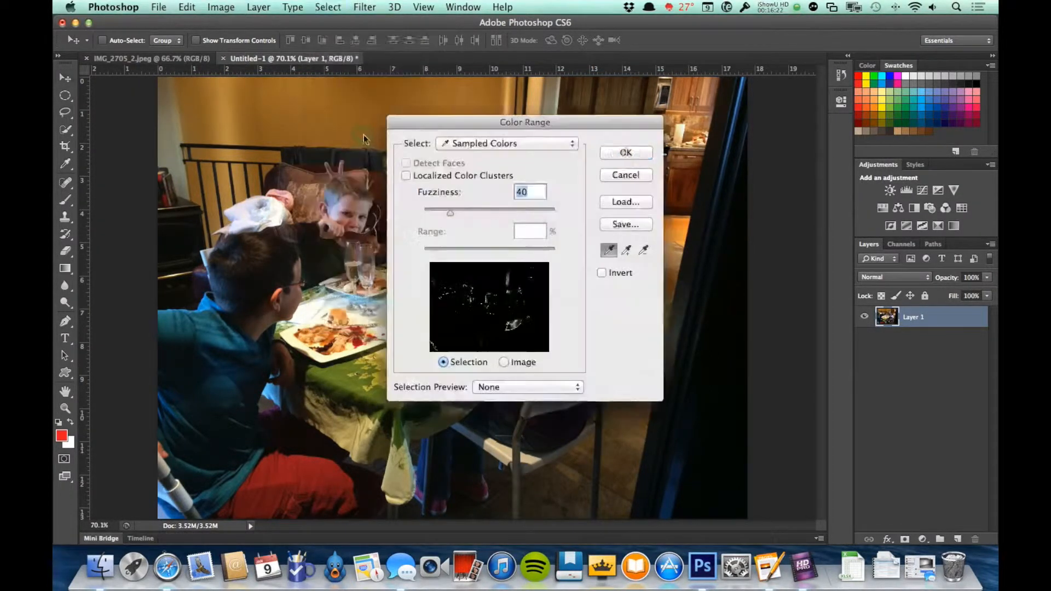
drag(571, 122, 855, 67)
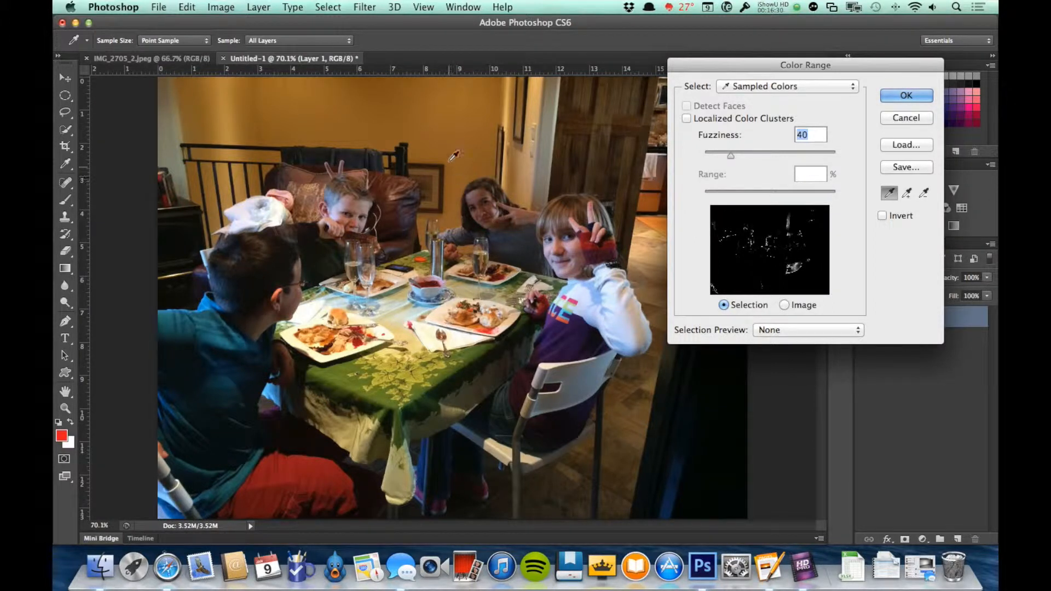
click(441, 131)
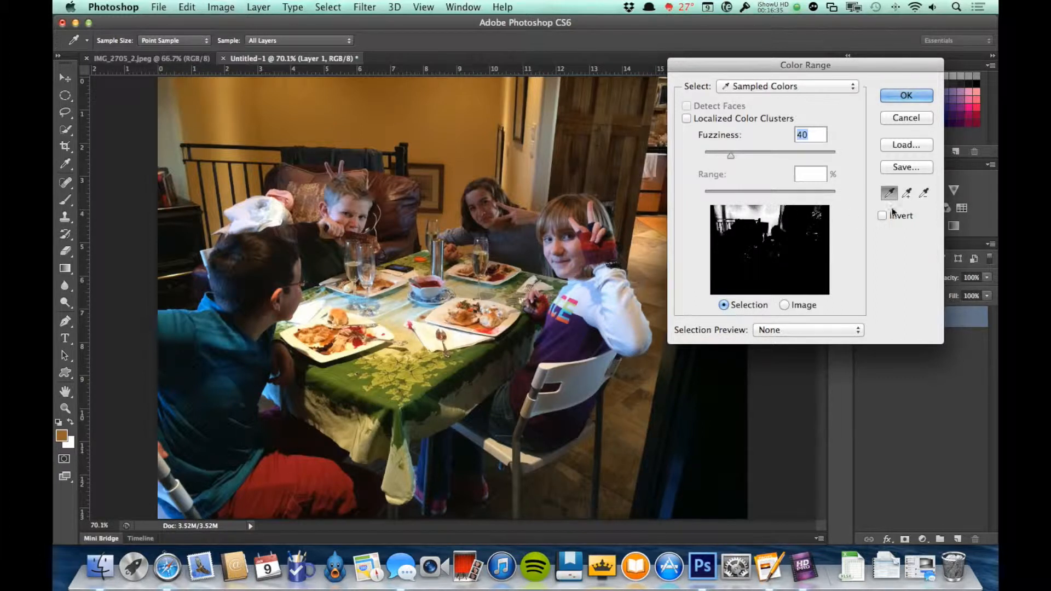
- Try to add lighter and darker areas of the tan back wall to the sampled color range
click(907, 194)
click(907, 197)
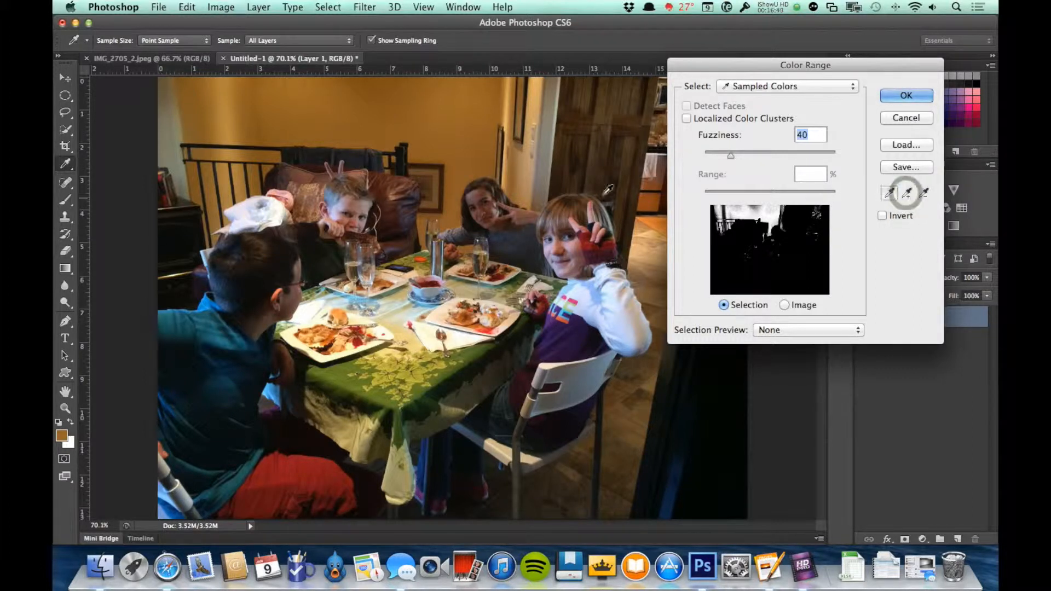
click(407, 100)
click(406, 104)
click(397, 96)
click(447, 94)
click(437, 87)
click(426, 89)
click(417, 83)
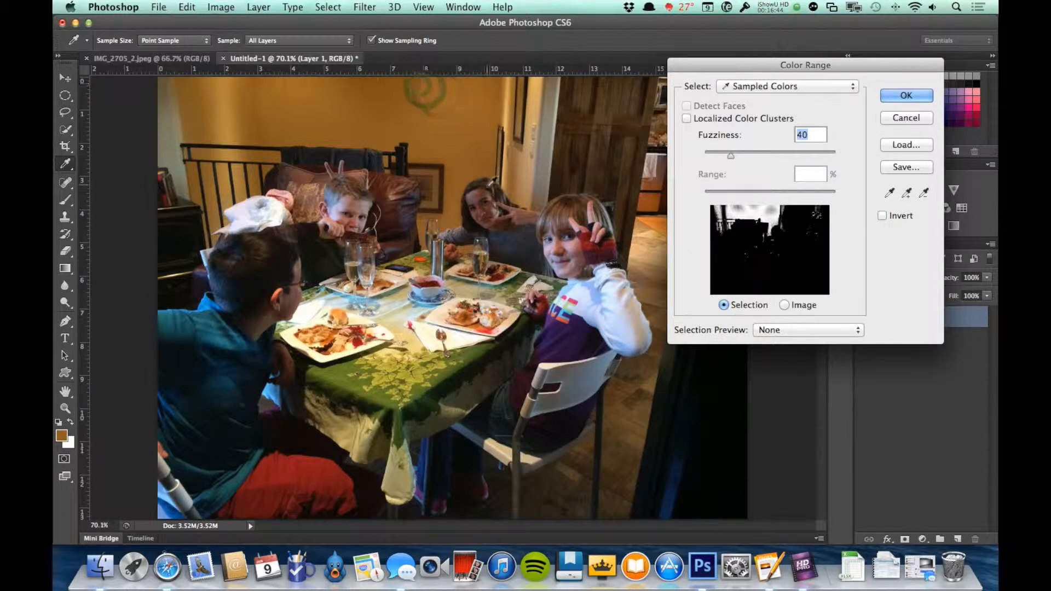
- Sample the white sleeve of the child in the chair, and add several tones of the tan back wall to the sampled colors
click(630, 313)
click(621, 317)
click(908, 193)
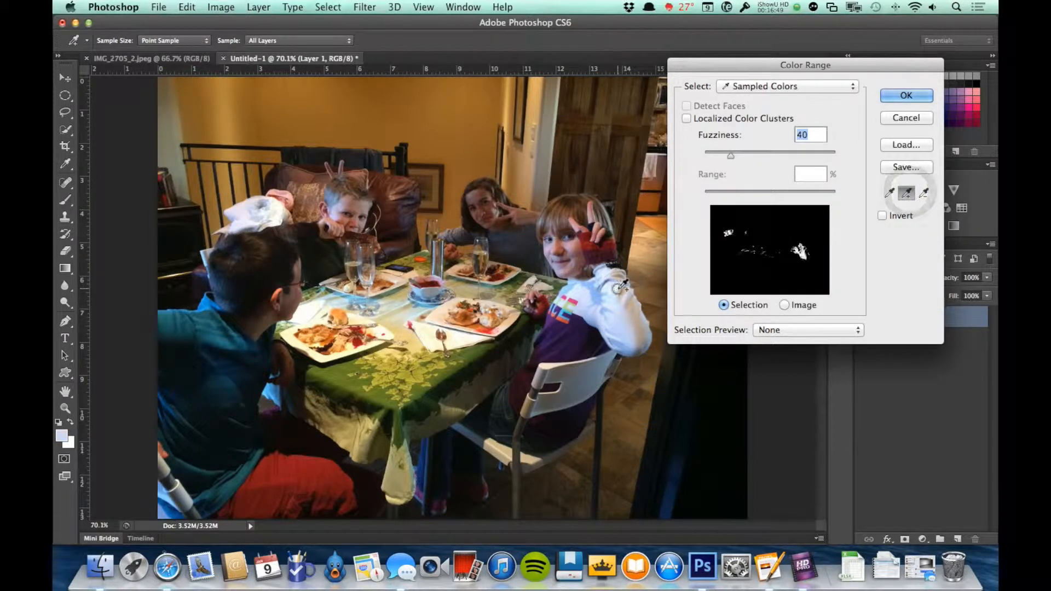
click(439, 146)
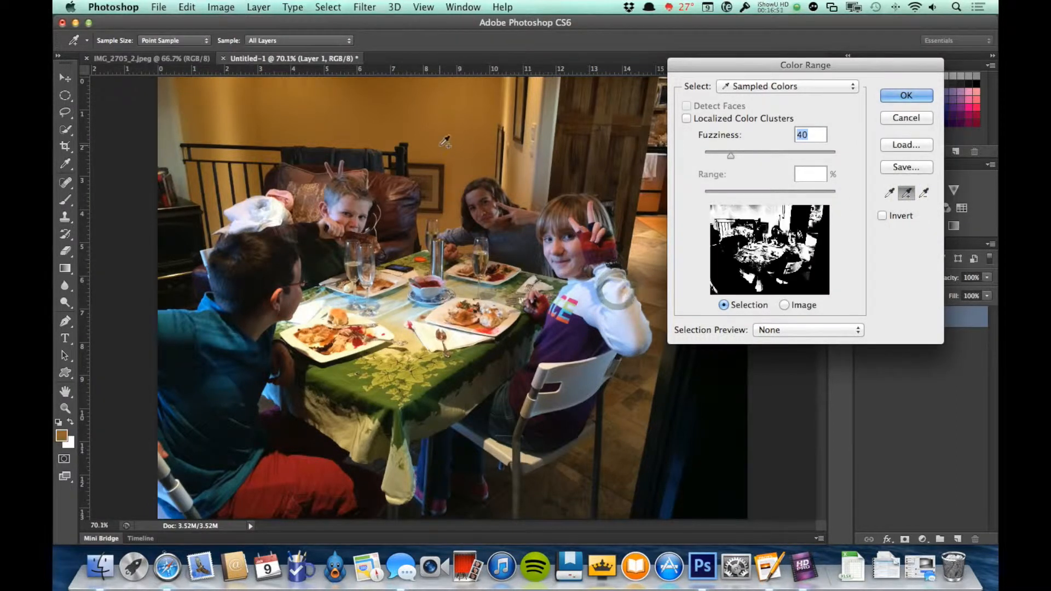
click(321, 113)
click(278, 113)
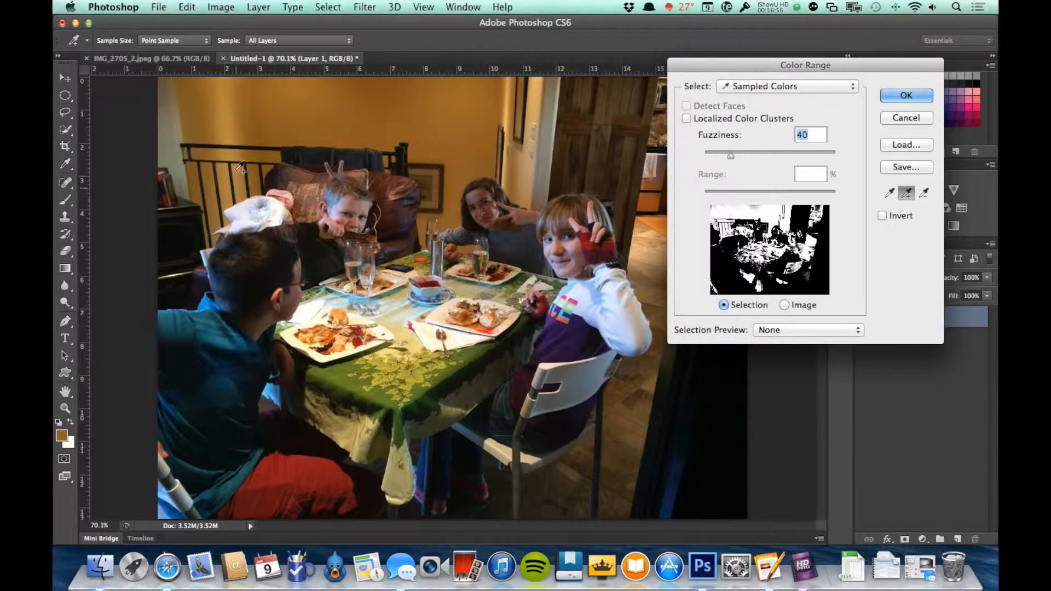
click(238, 122)
click(314, 109)
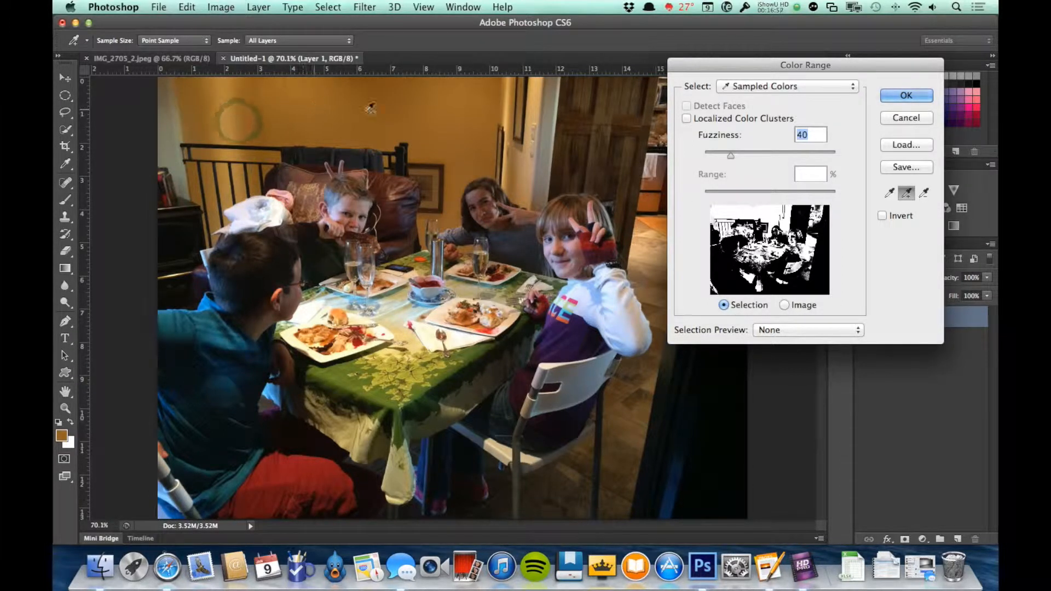
- Preview the Reds, Highlights and Skin Tones presets in Color Range, and return to Sampled Colors
click(781, 87)
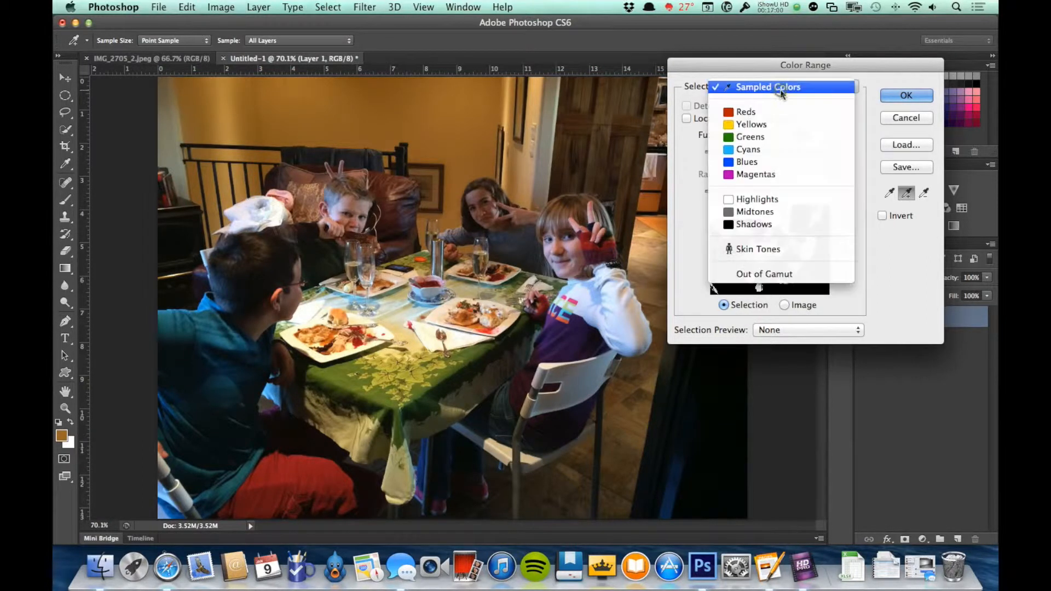
click(757, 114)
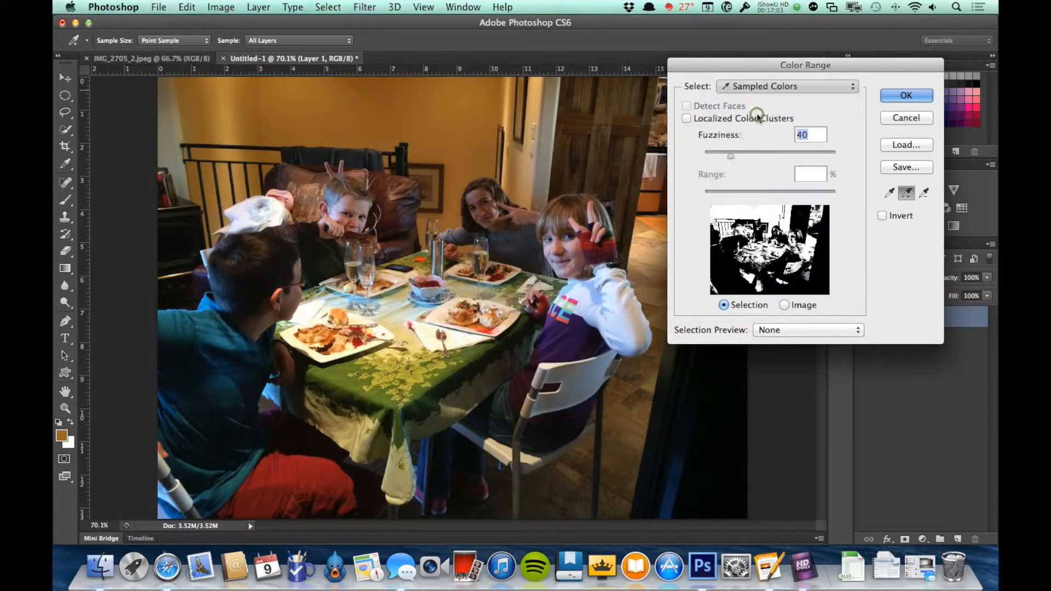
click(786, 89)
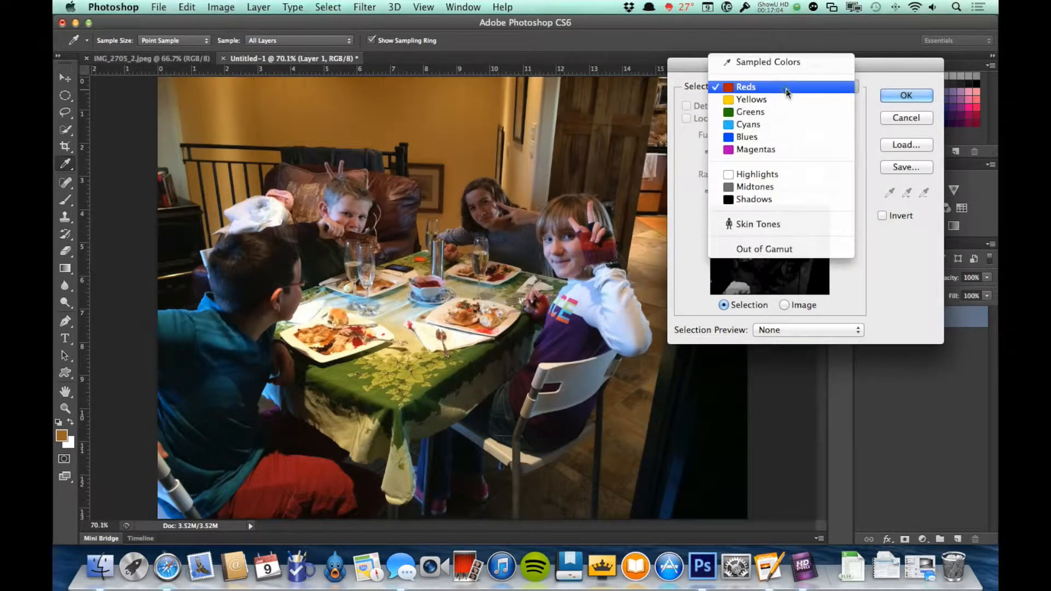
click(782, 174)
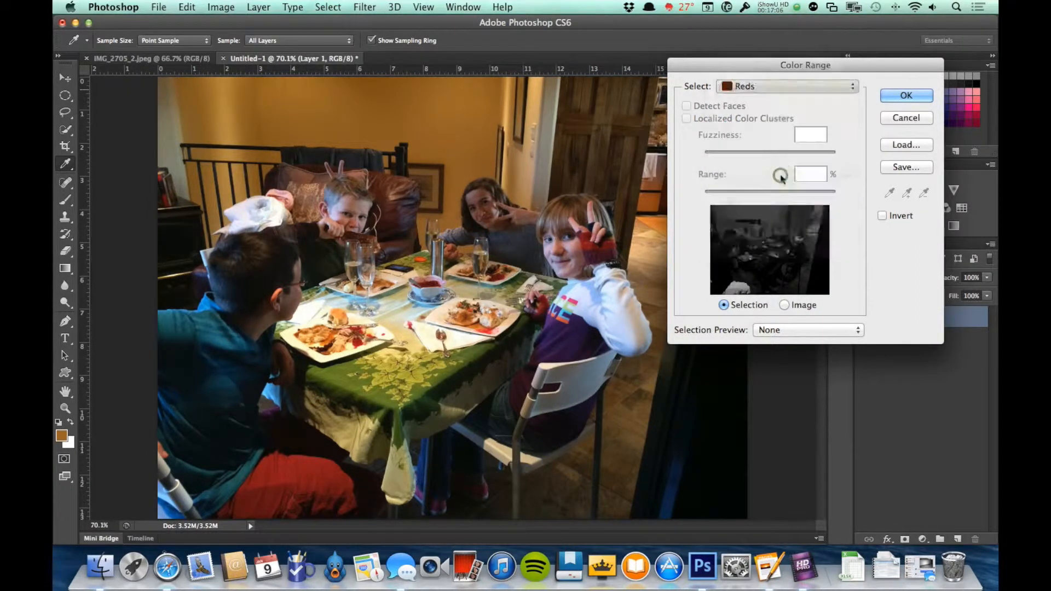
click(767, 86)
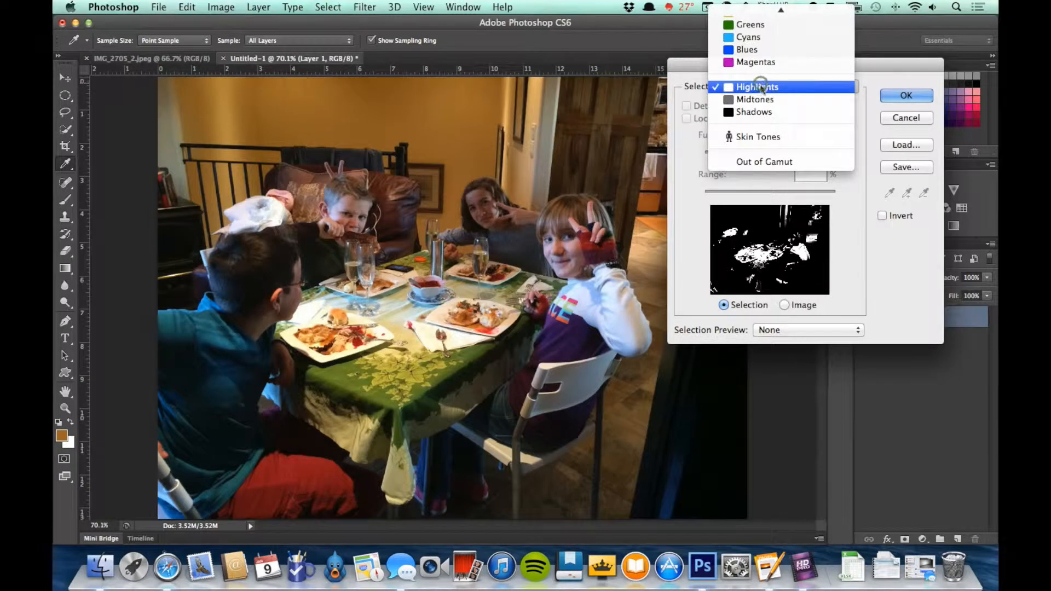
click(761, 138)
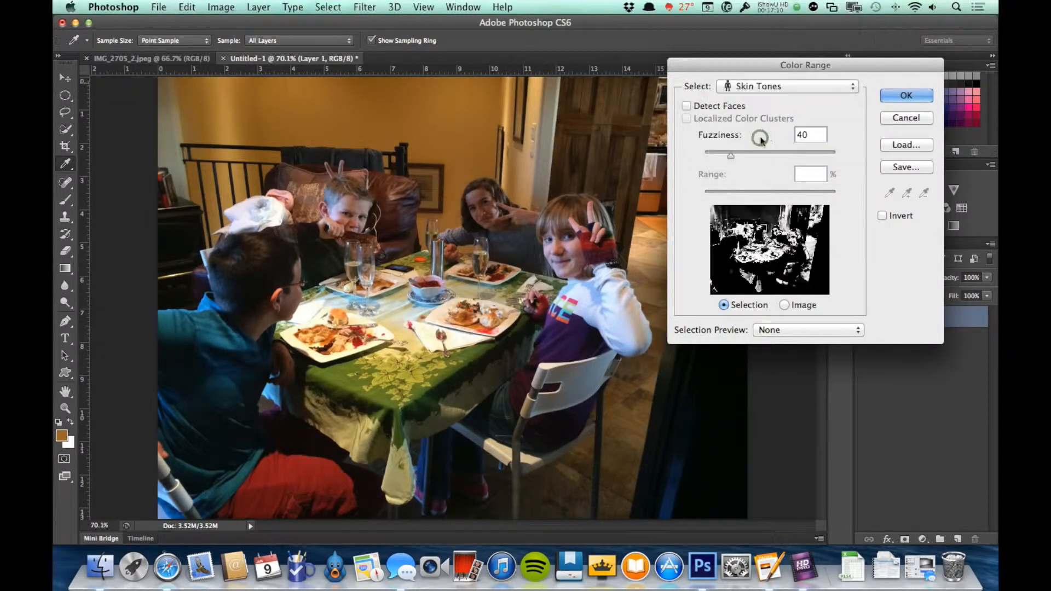
click(774, 86)
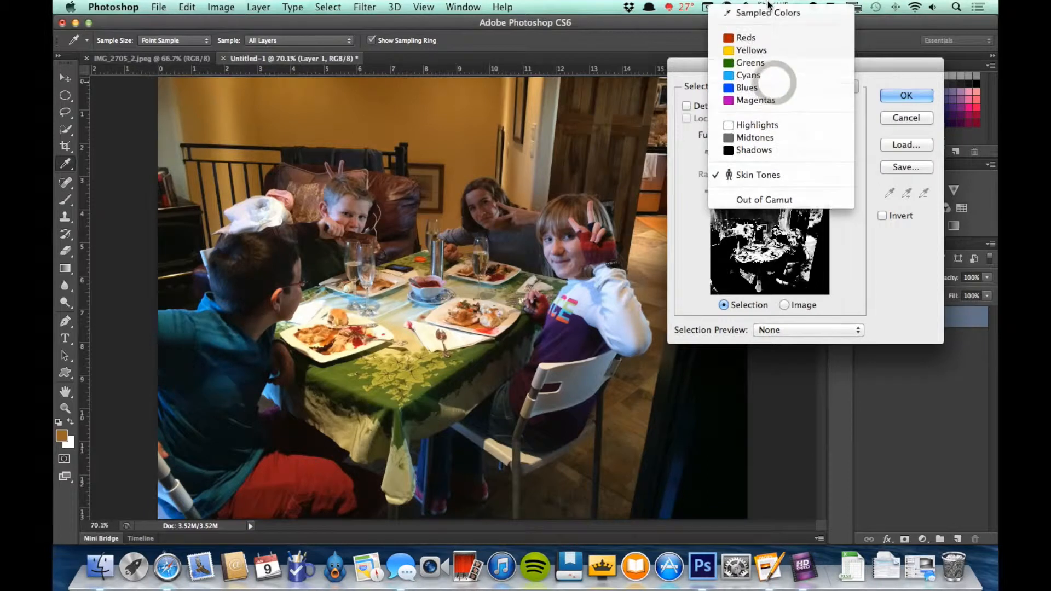
click(767, 7)
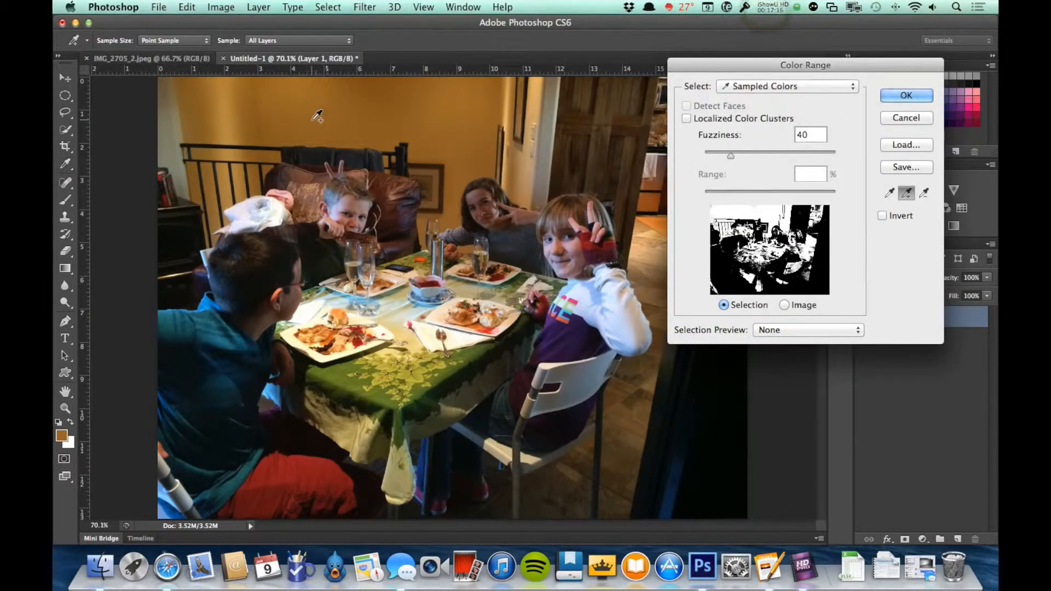
- Replace the sampled colors with a single sample of the tan wall, create the selection, and deselect it
click(889, 194)
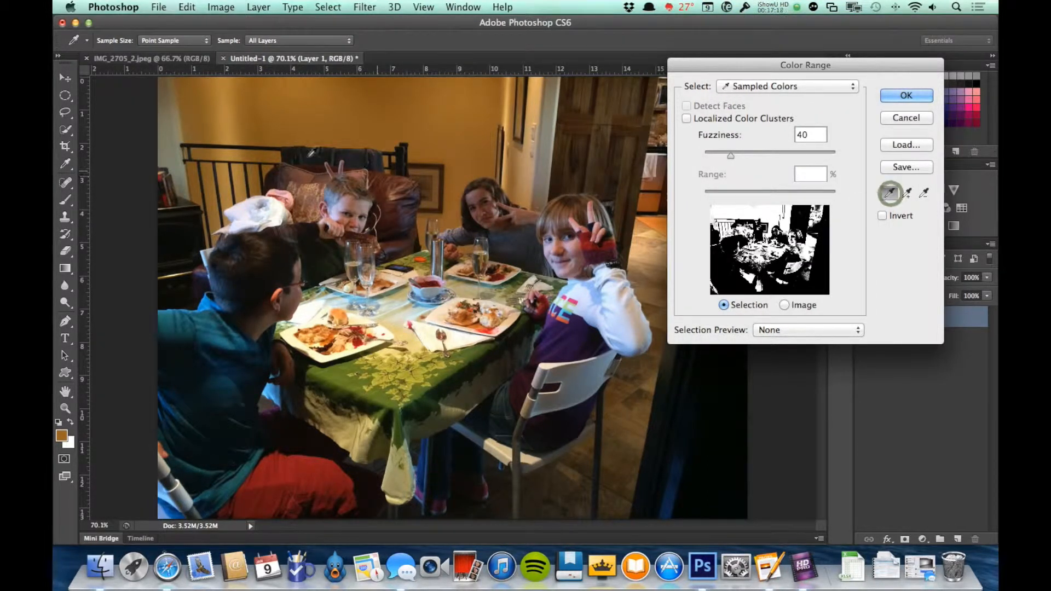
click(280, 109)
drag(393, 110, 440, 97)
click(445, 108)
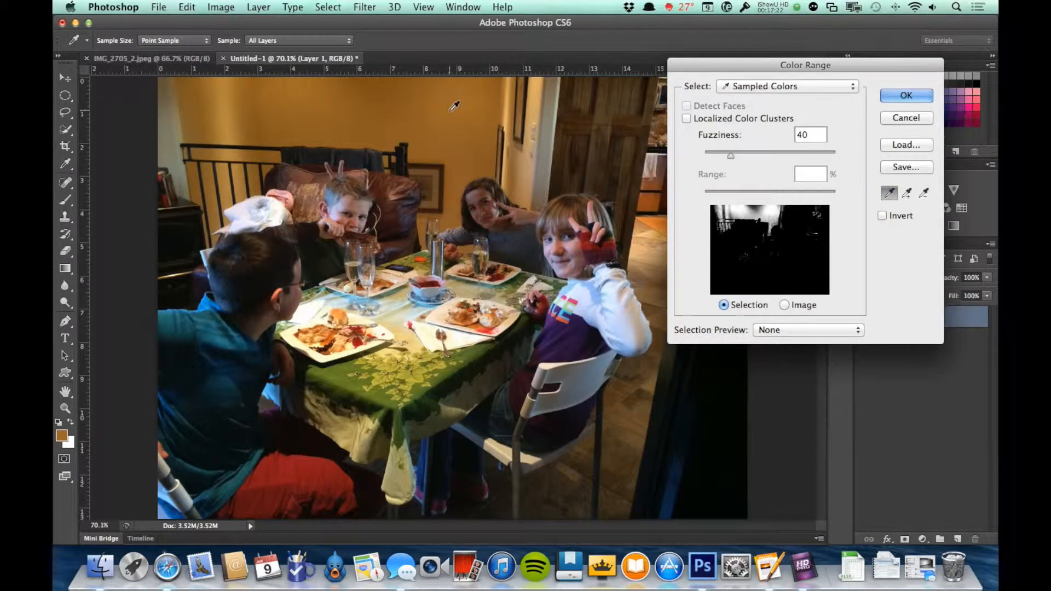
click(890, 97)
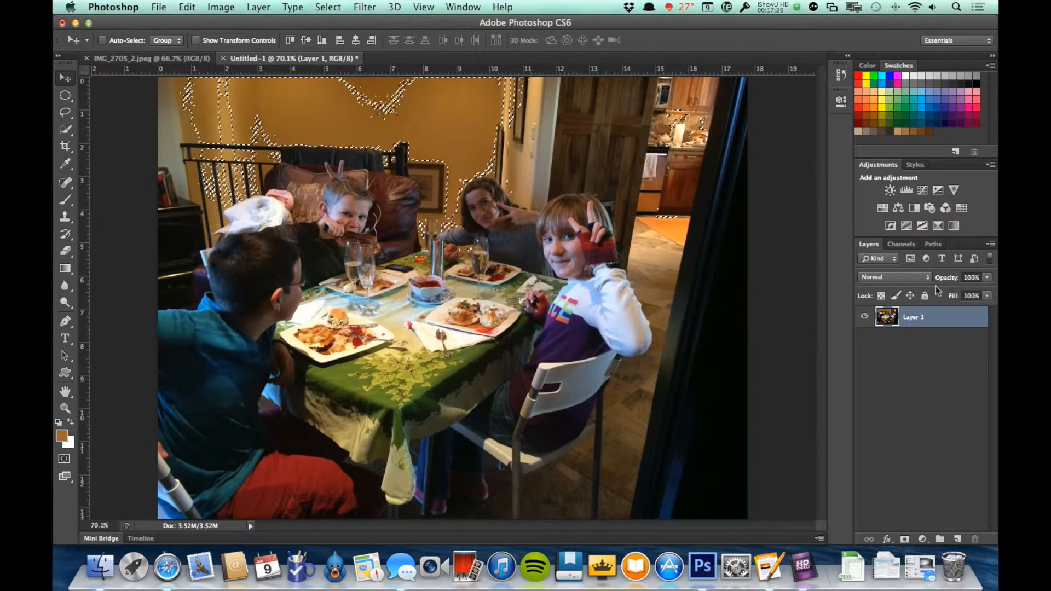
key(super+d)
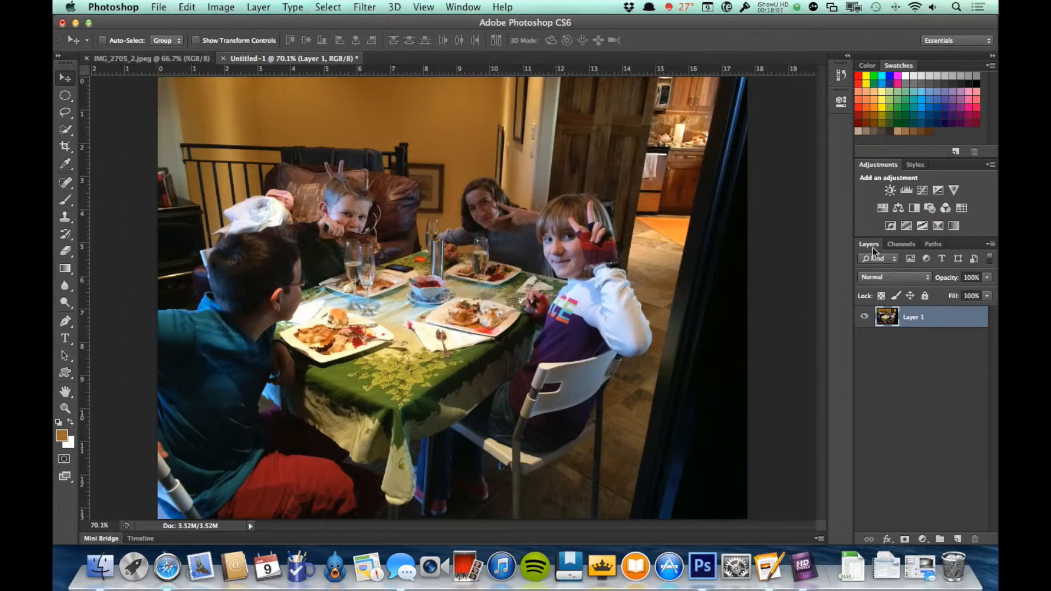
- Compare the photo's blue and red channels by showing each one on its own
click(908, 244)
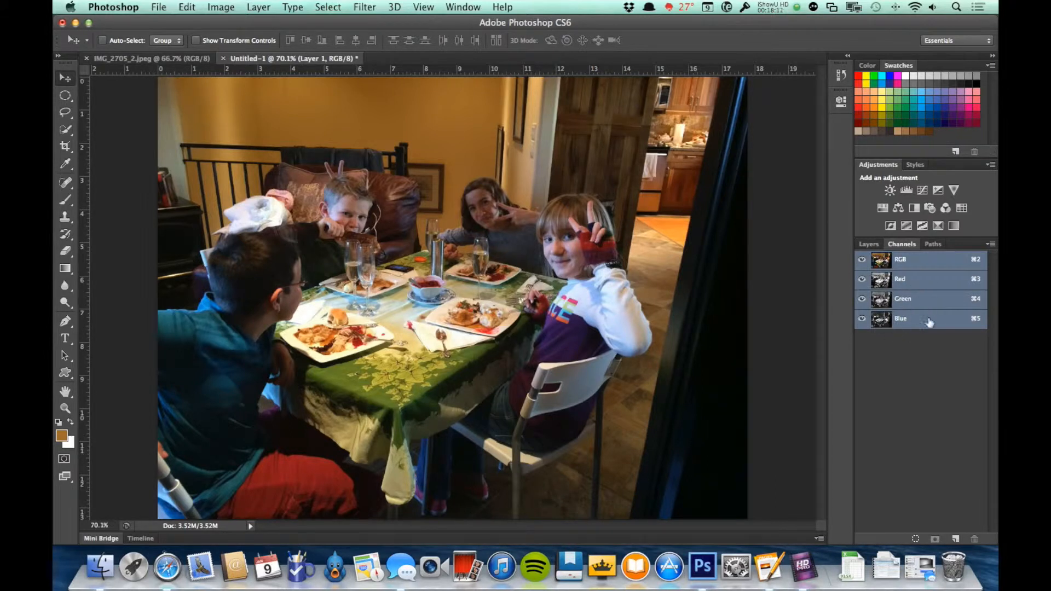
click(861, 280)
click(862, 299)
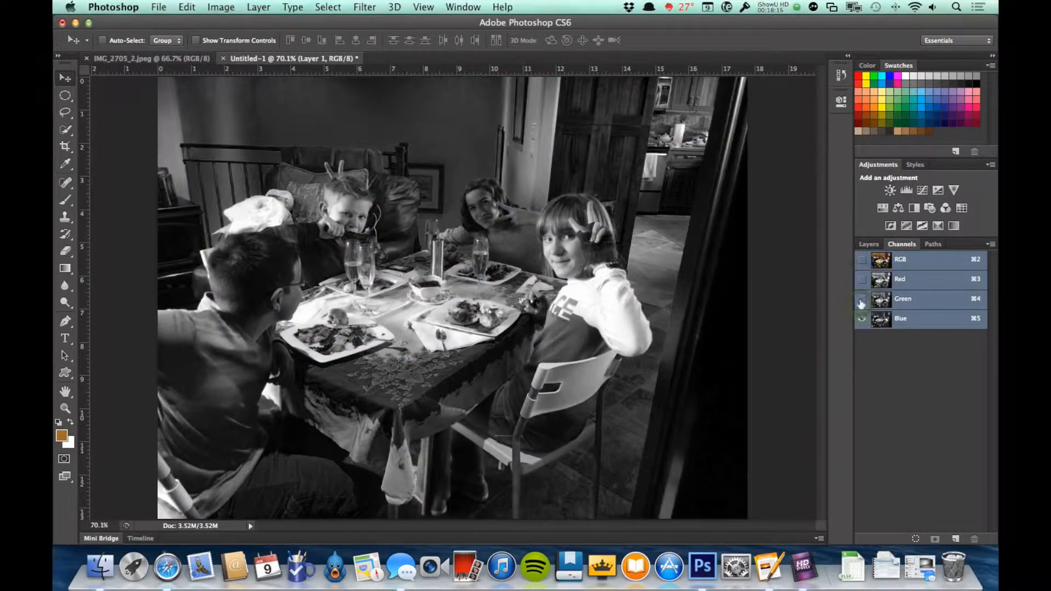
click(862, 280)
click(862, 318)
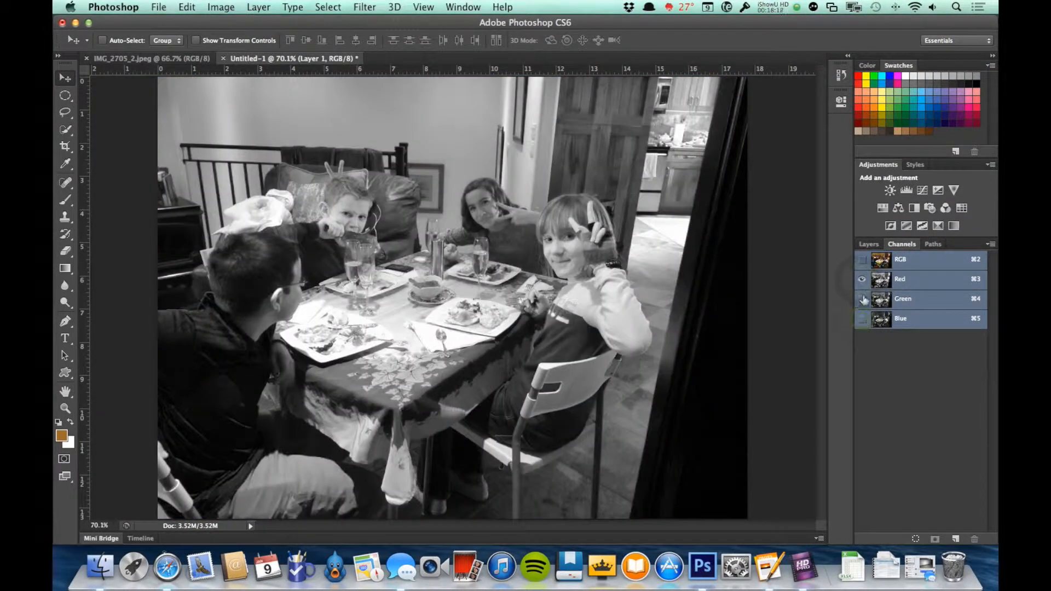
click(862, 319)
click(862, 279)
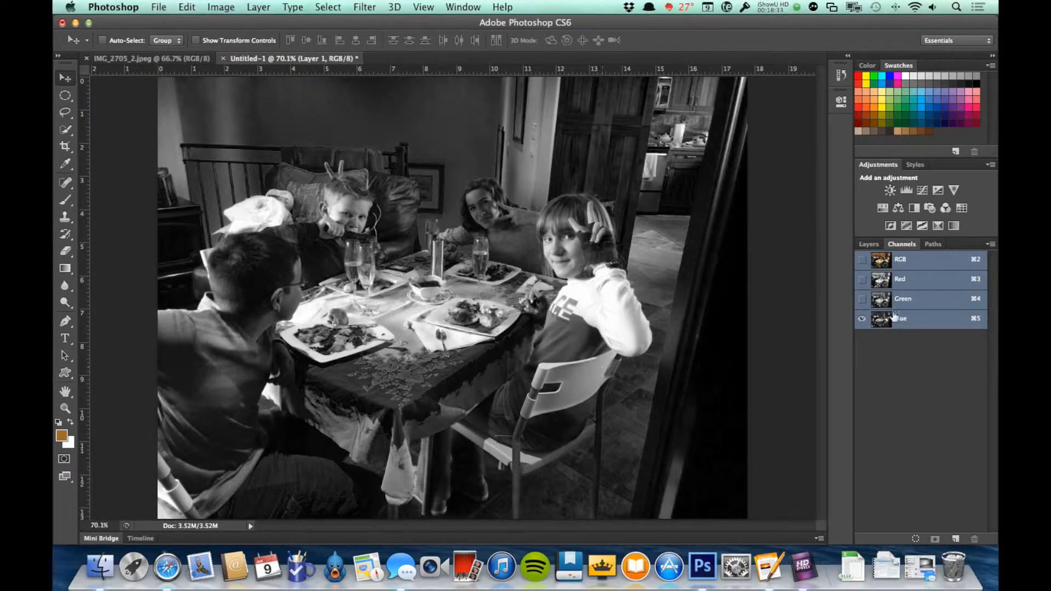
- Examine the green channel alone and the red channel alone to compare their contrast
click(862, 298)
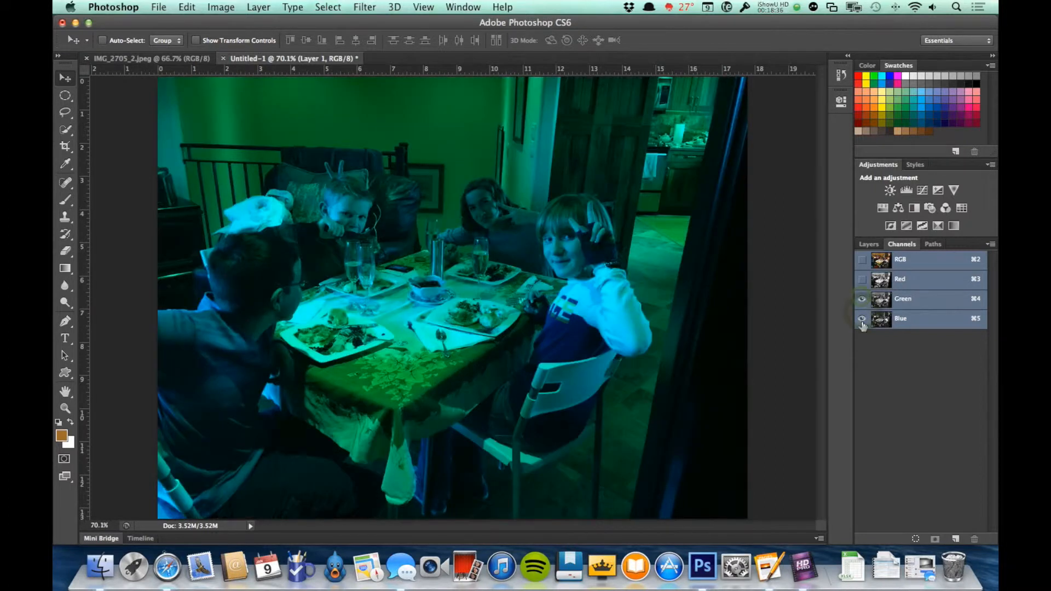
click(863, 318)
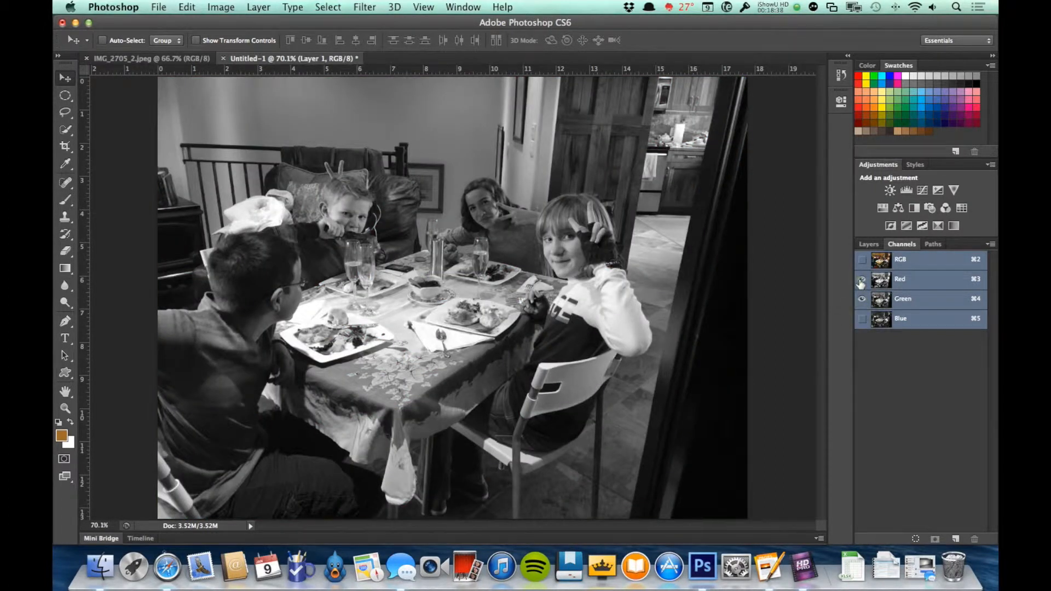
click(862, 279)
click(863, 299)
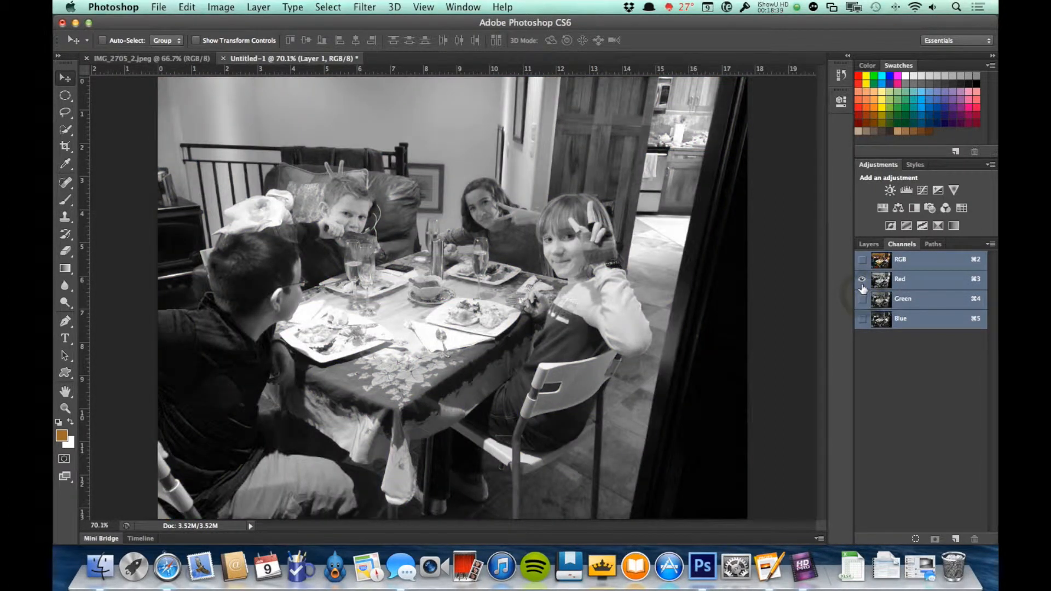
click(862, 298)
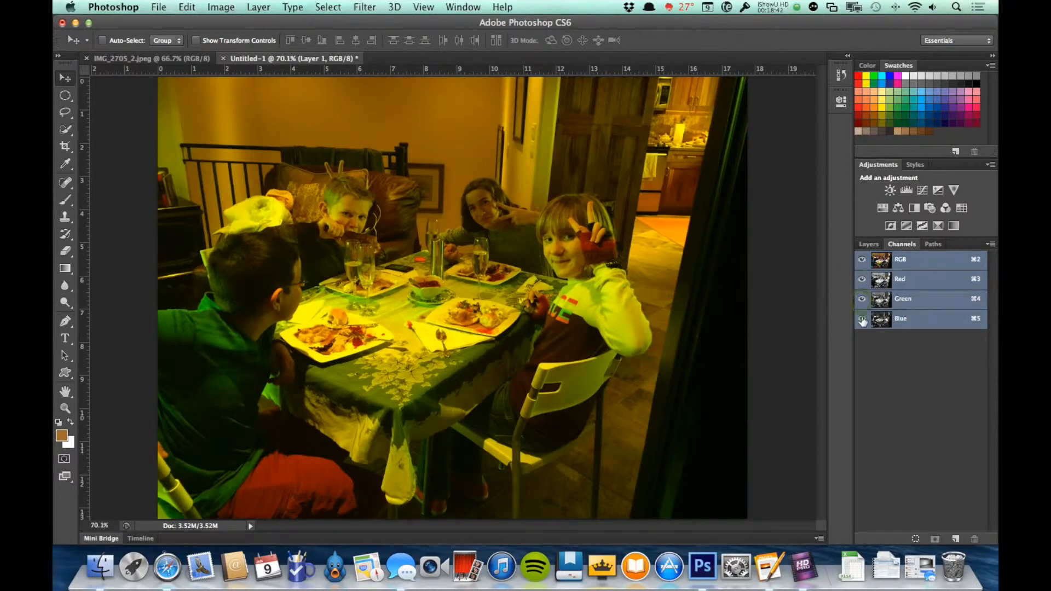
- Leave only the blue channel visible and load the channel as a selection
click(863, 318)
click(863, 279)
click(862, 299)
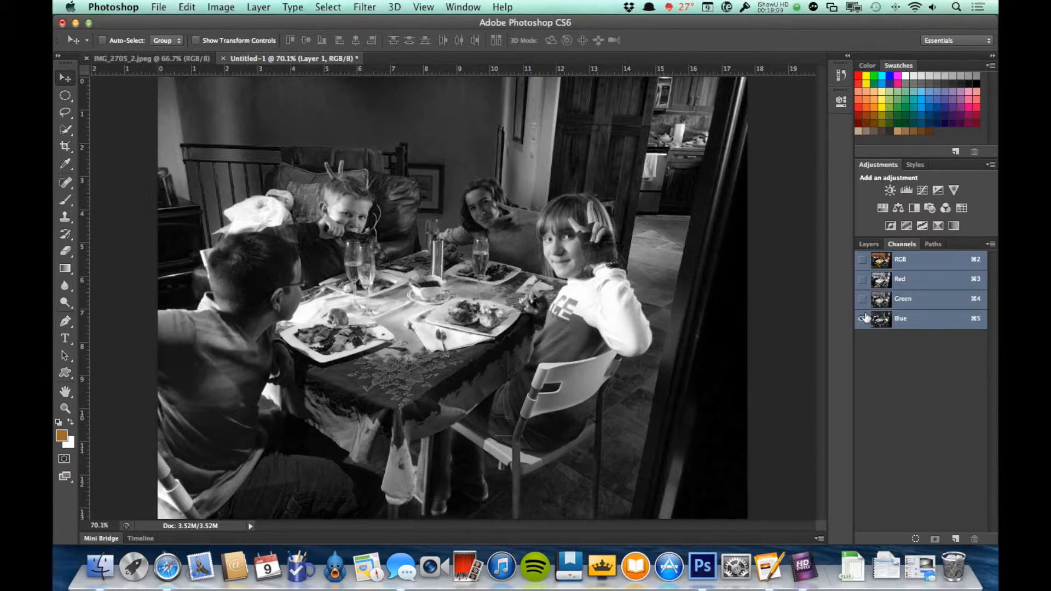
click(863, 279)
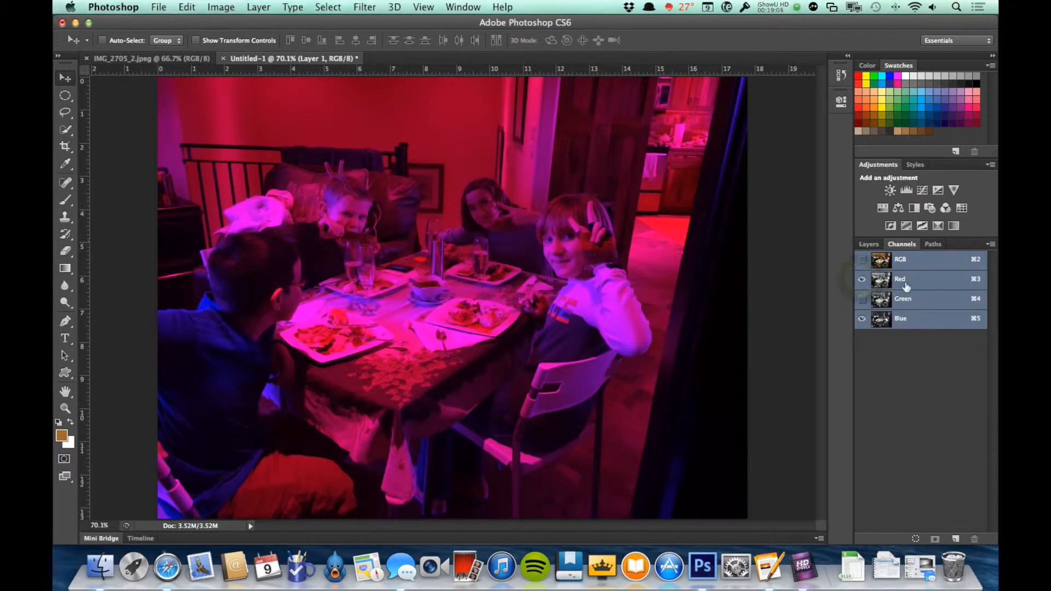
click(862, 280)
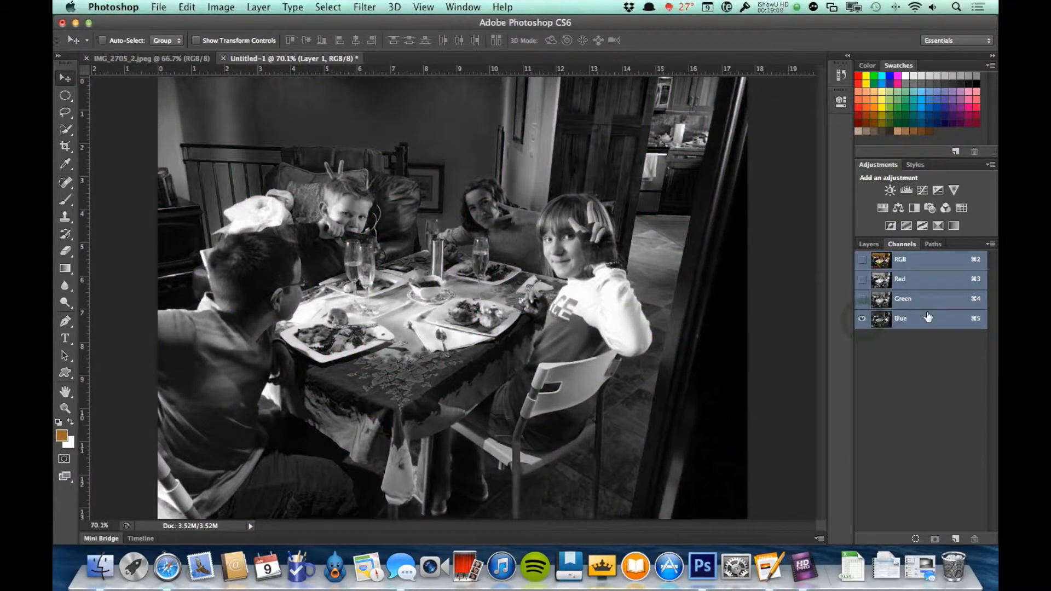
click(916, 540)
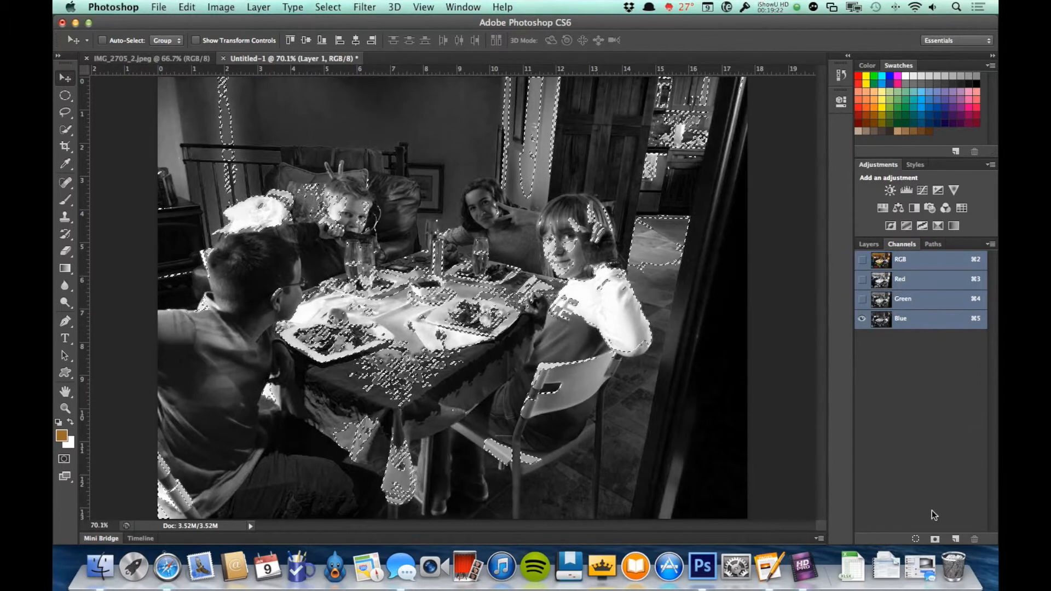
click(862, 320)
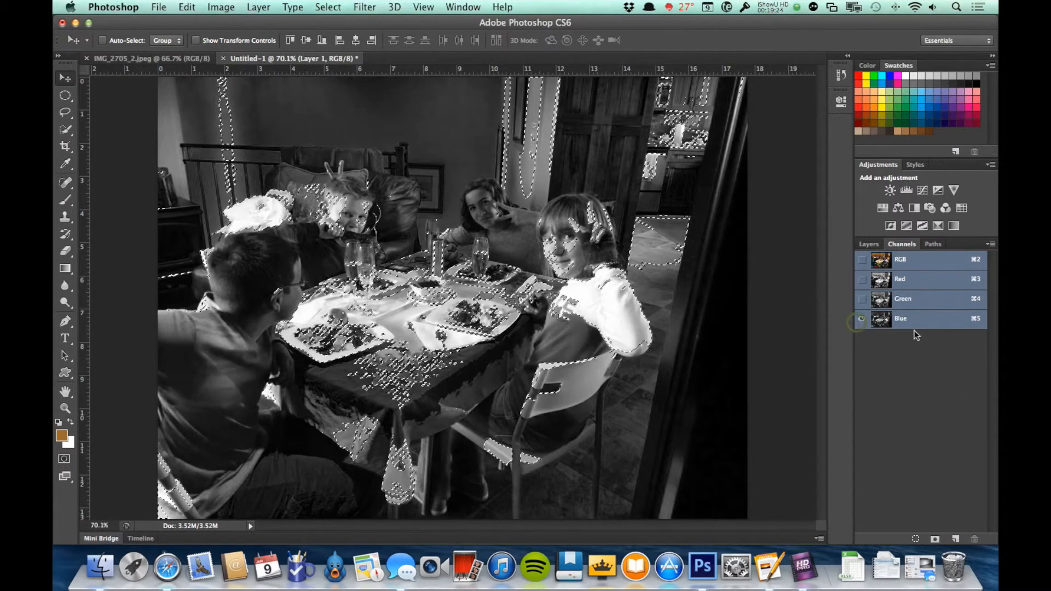
- Clear the current selection and load the green, red and blue channels one after another as selections
key(super+d)
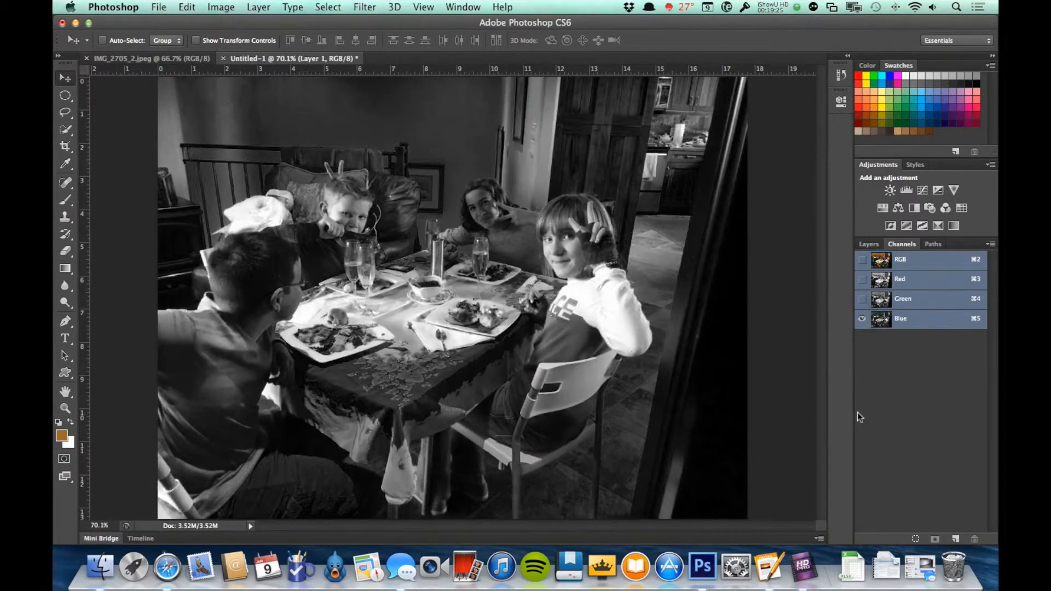
super+click(927, 303)
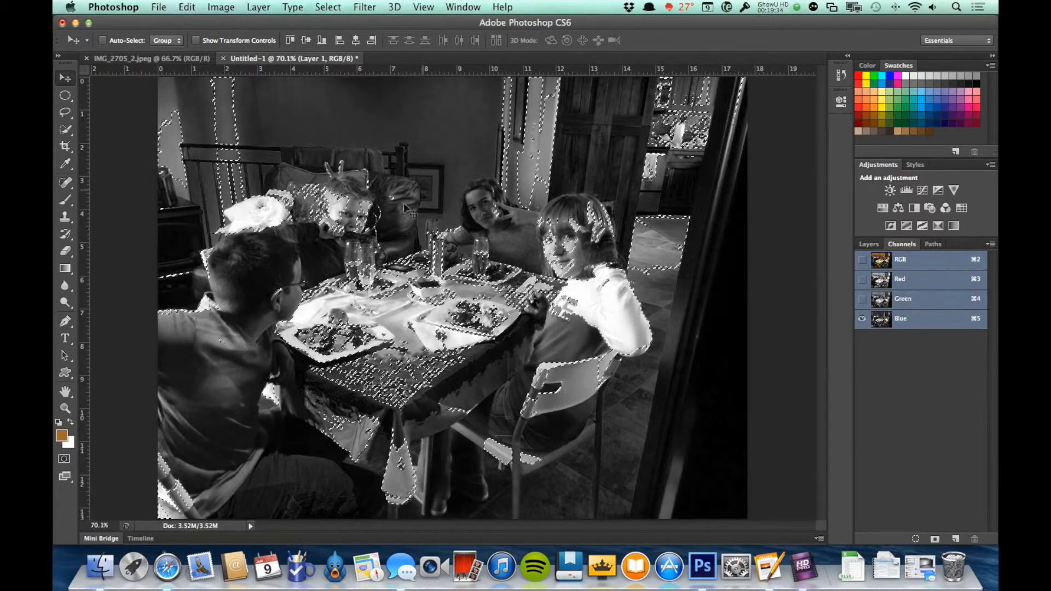
super+click(913, 279)
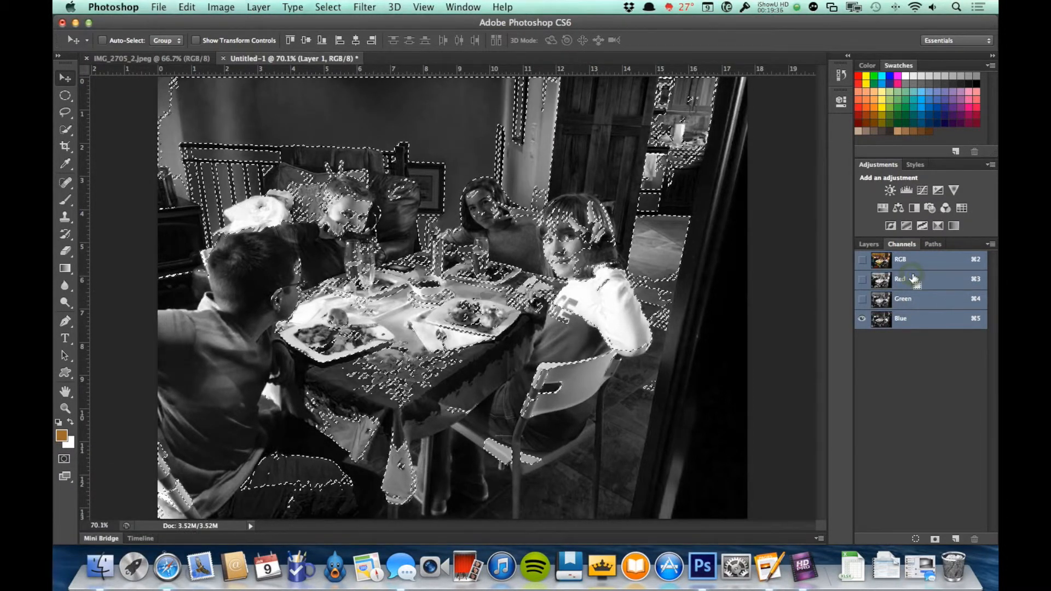
super+click(929, 327)
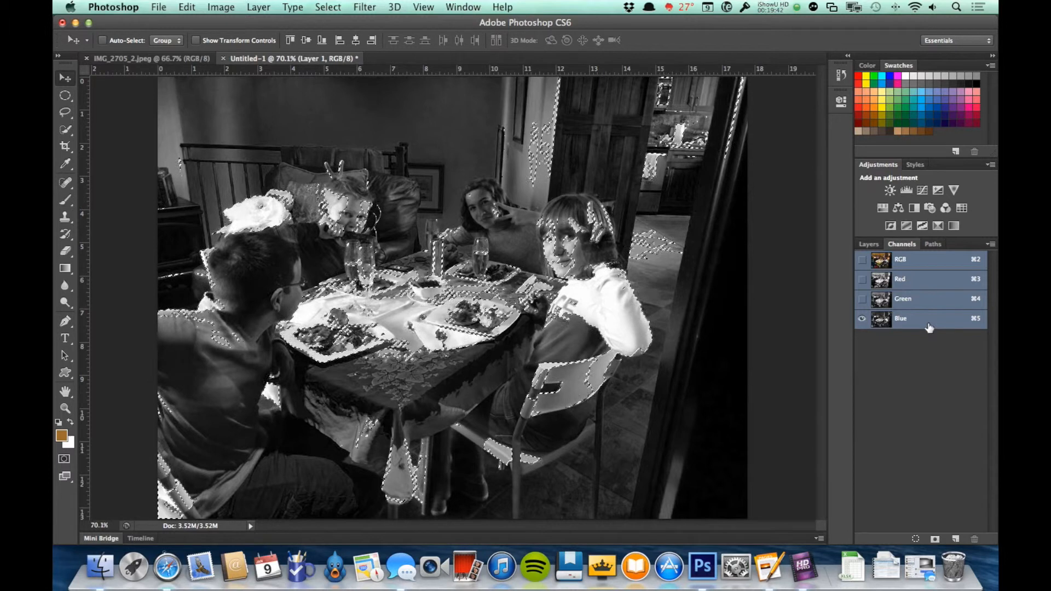
- Show the full-color composite with all channels visible and deselect
click(862, 261)
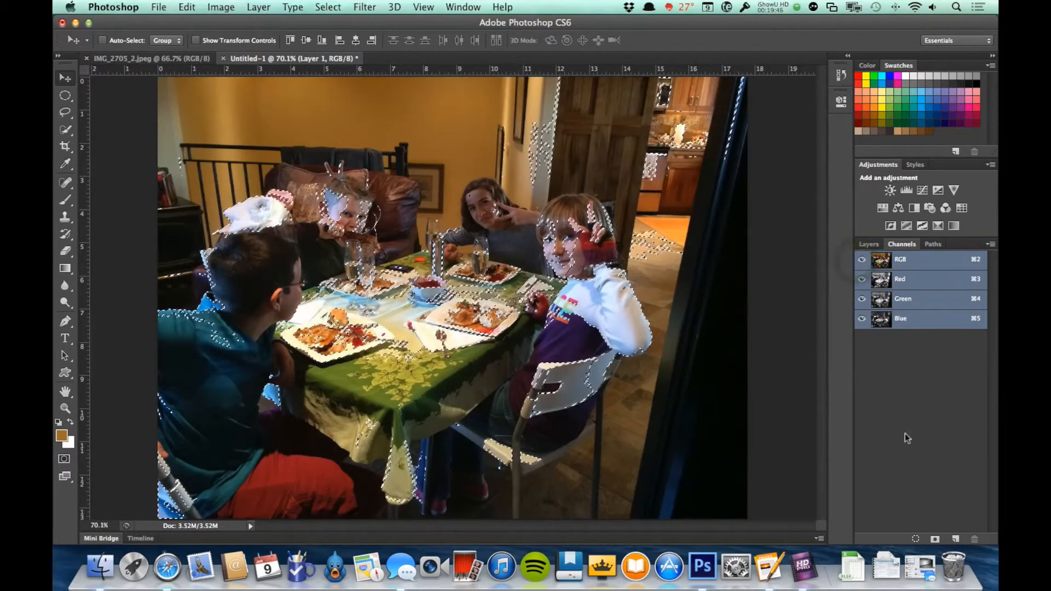
key(super+d)
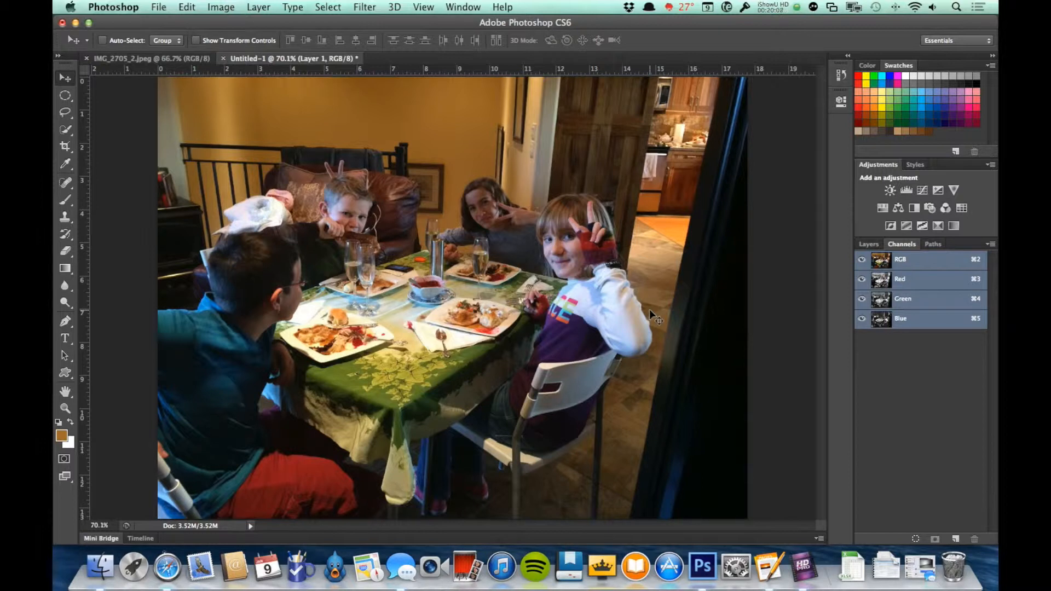
- Draw a large prohibition-sign custom shape path over the dining table and convert it to a new anti-aliased selection with feather radius 0
click(65, 374)
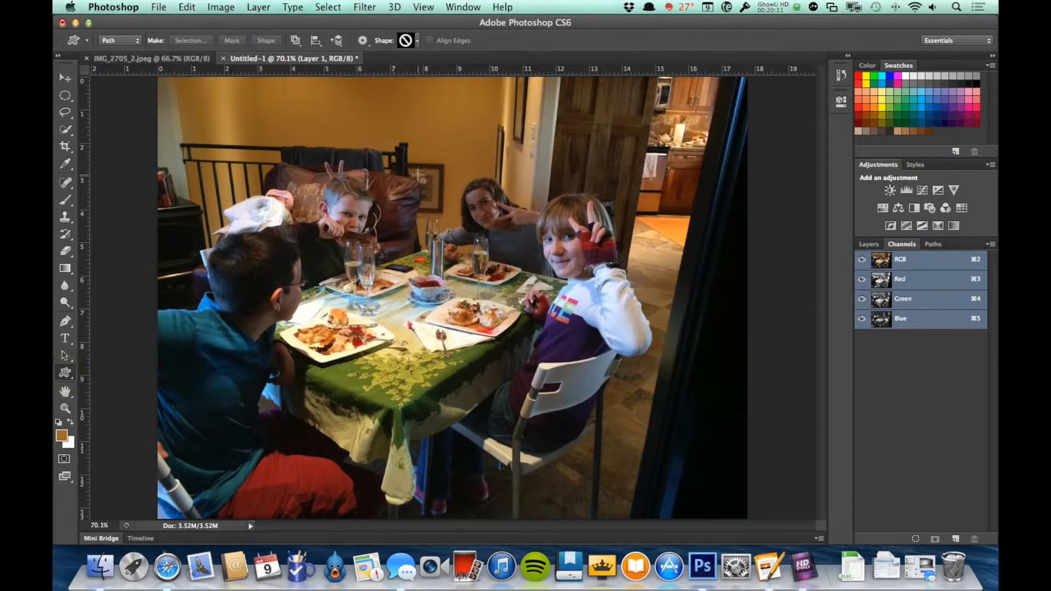
drag(303, 114, 706, 486)
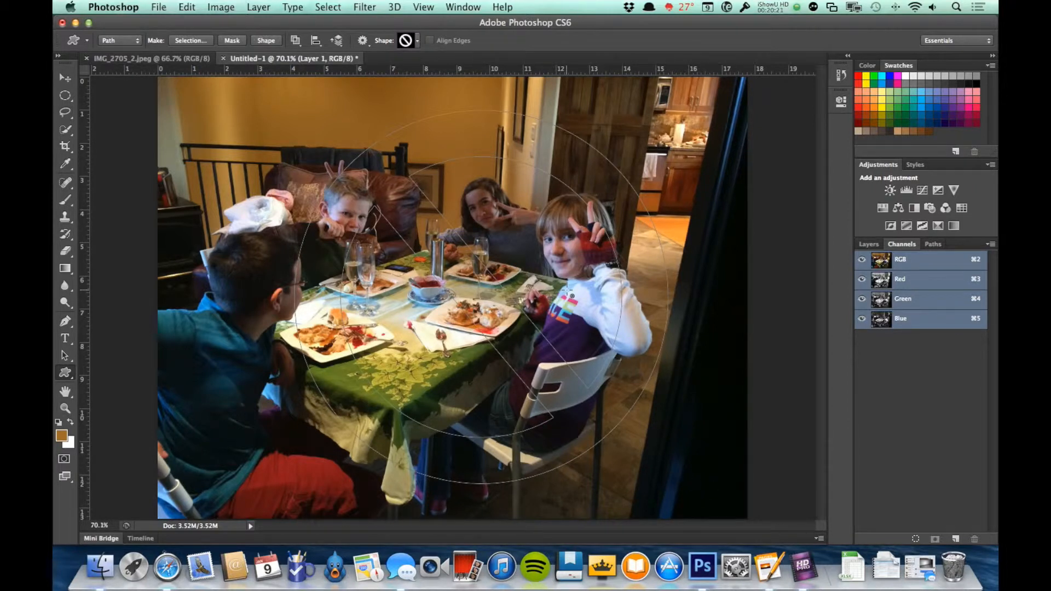
key(super+z)
key(super+z)
click(182, 42)
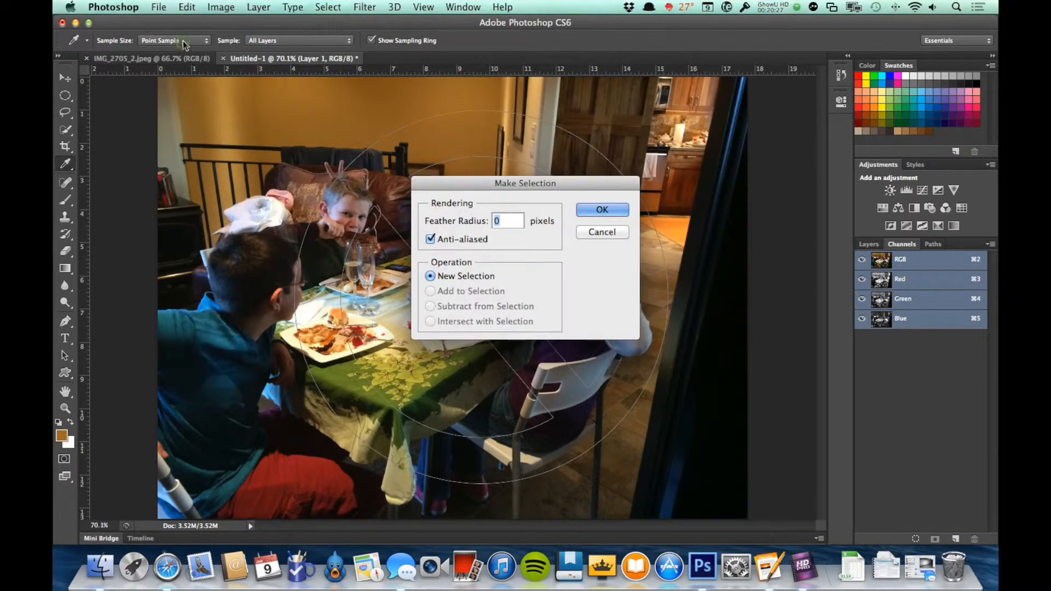
click(592, 209)
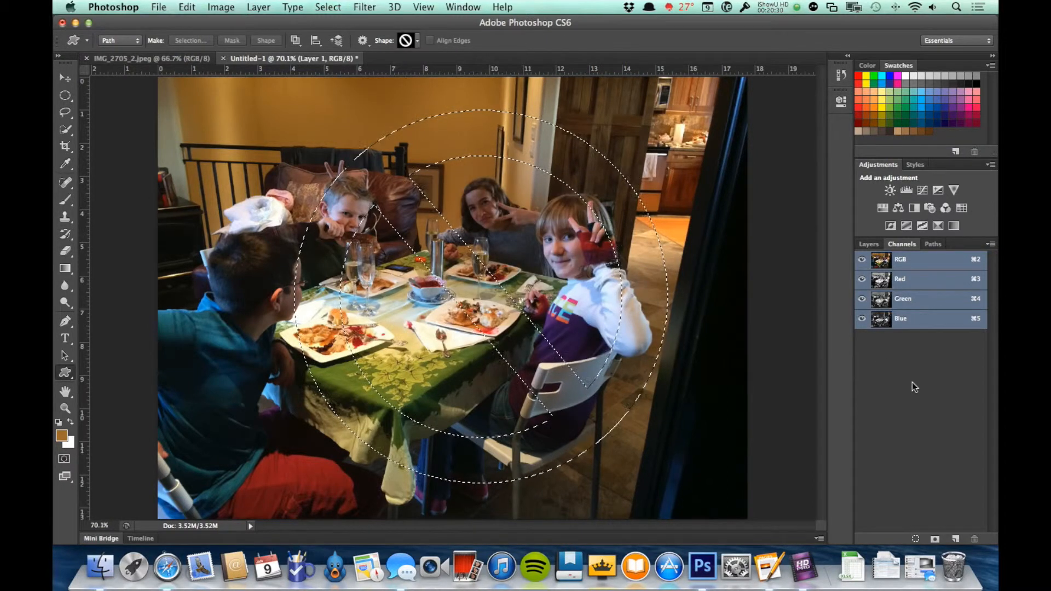
- Delete the image area inside the prohibition-sign selection and undo the deletion
key(Delete)
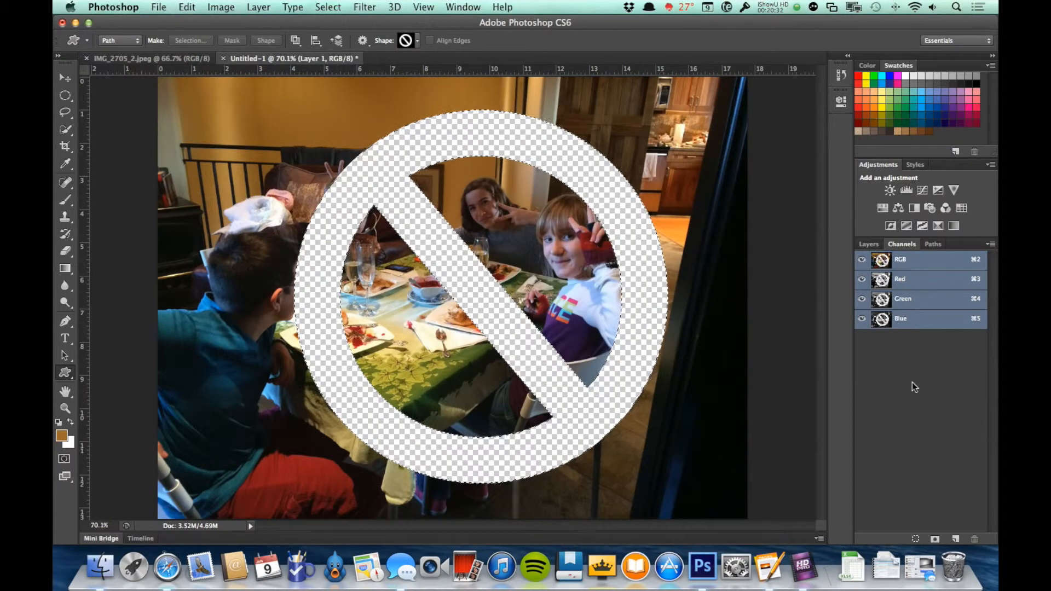
key(super+z)
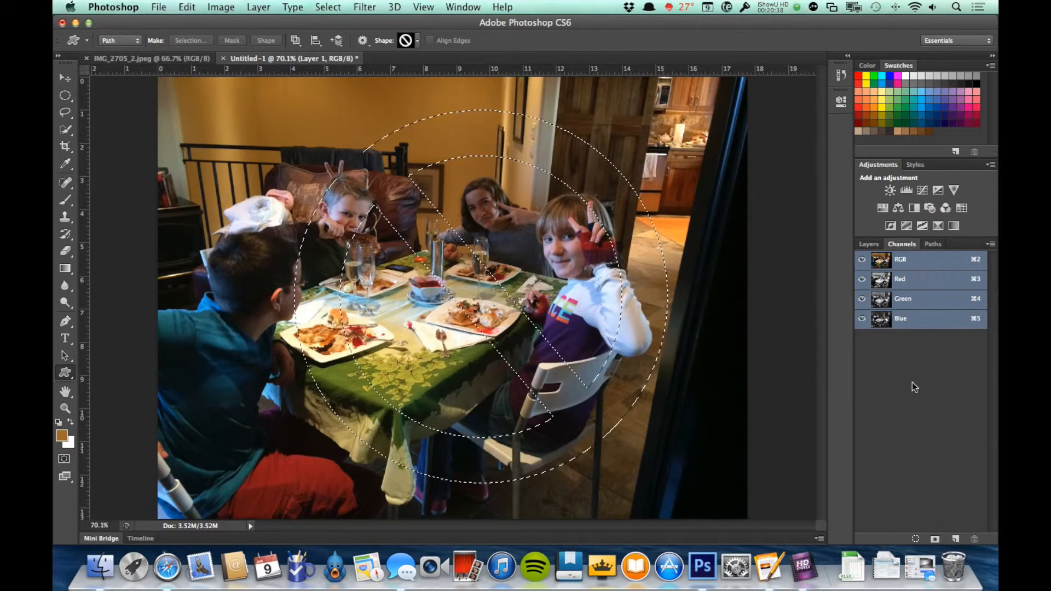
- Invert the prohibition-sign selection and delete the image area outside the sign shape
click(331, 10)
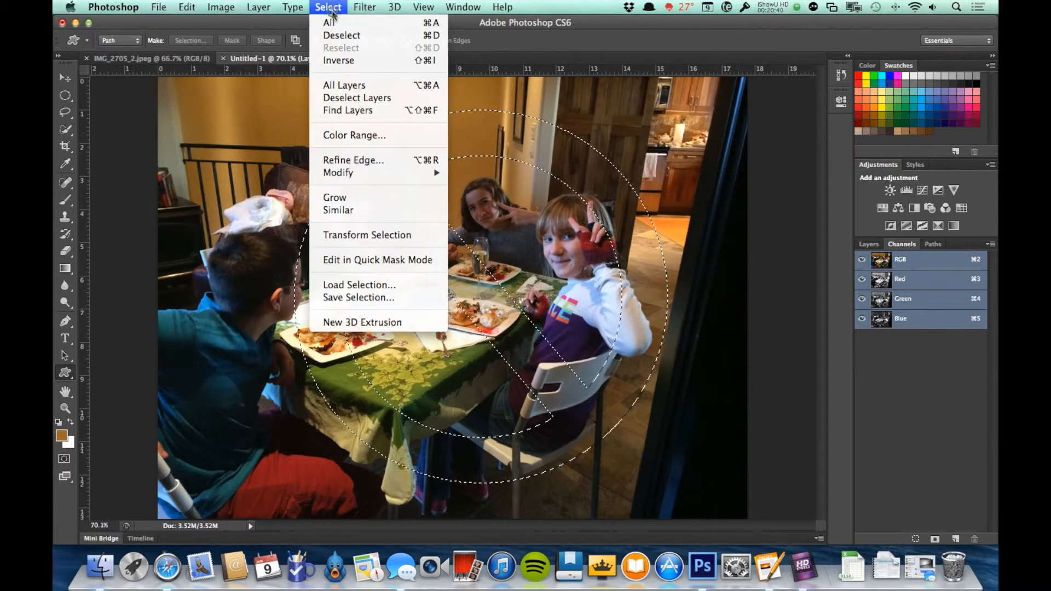
click(340, 60)
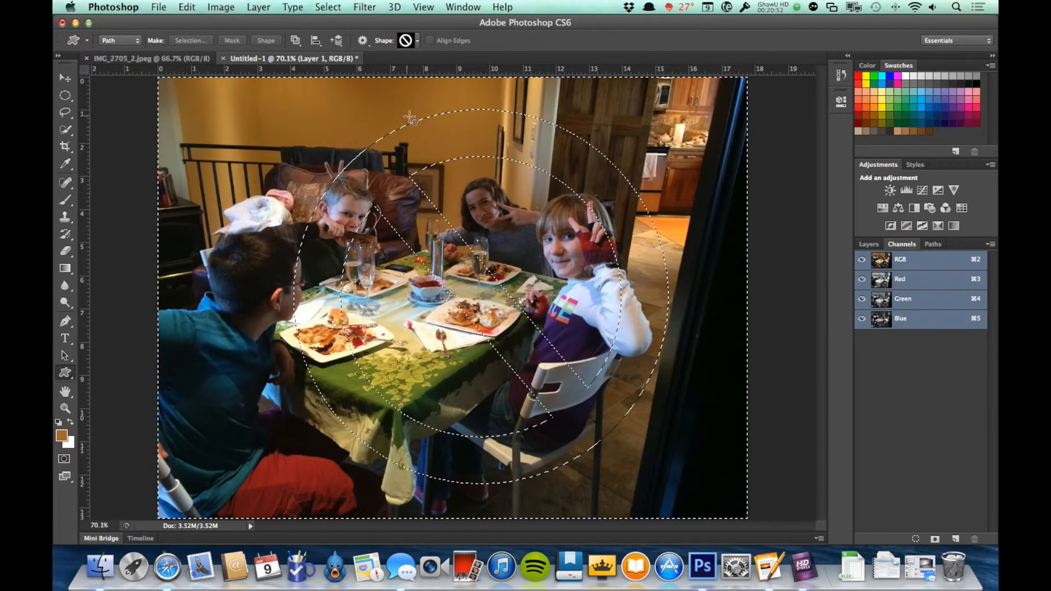
key(Delete)
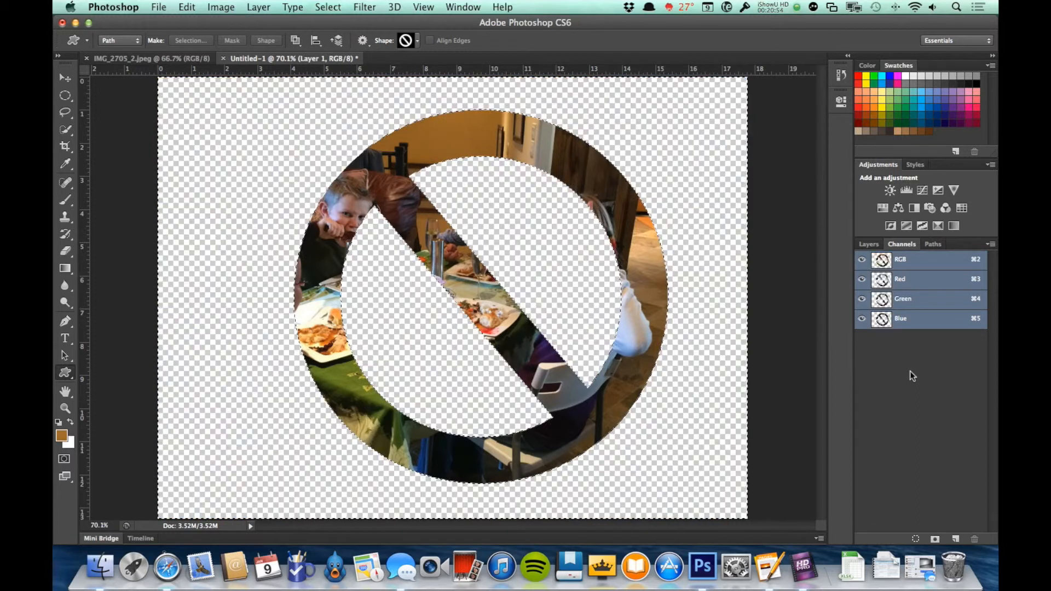
click(703, 441)
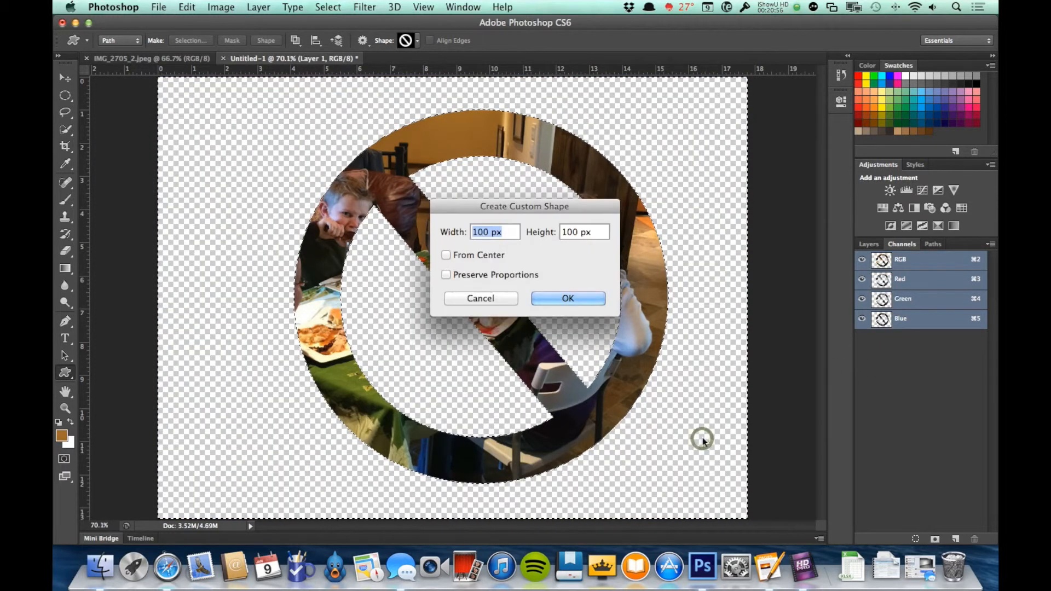
click(497, 301)
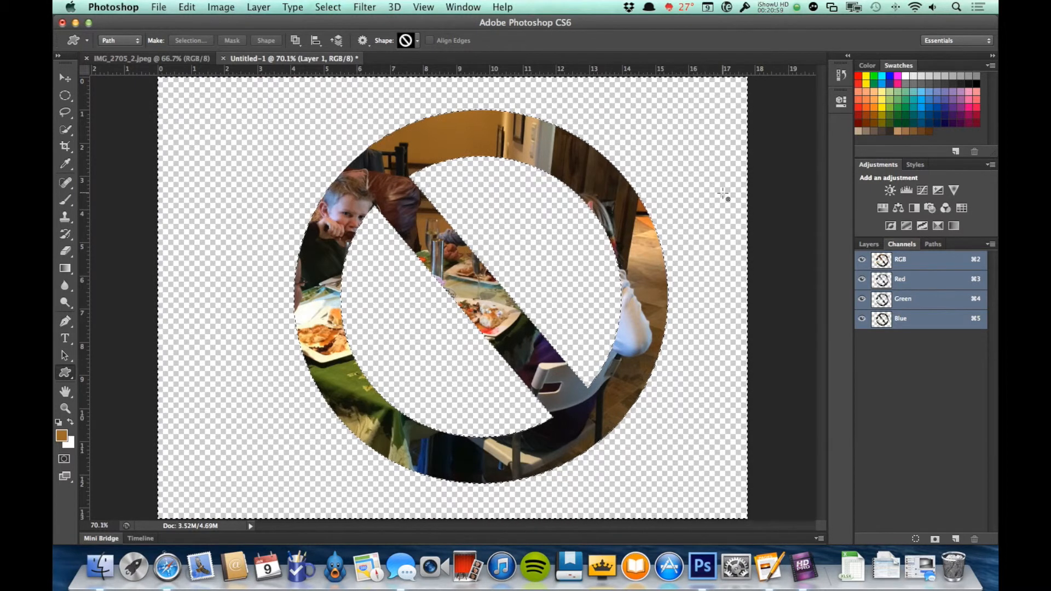
- Undo the deletion outside the sign shape and deselect
key(super+z)
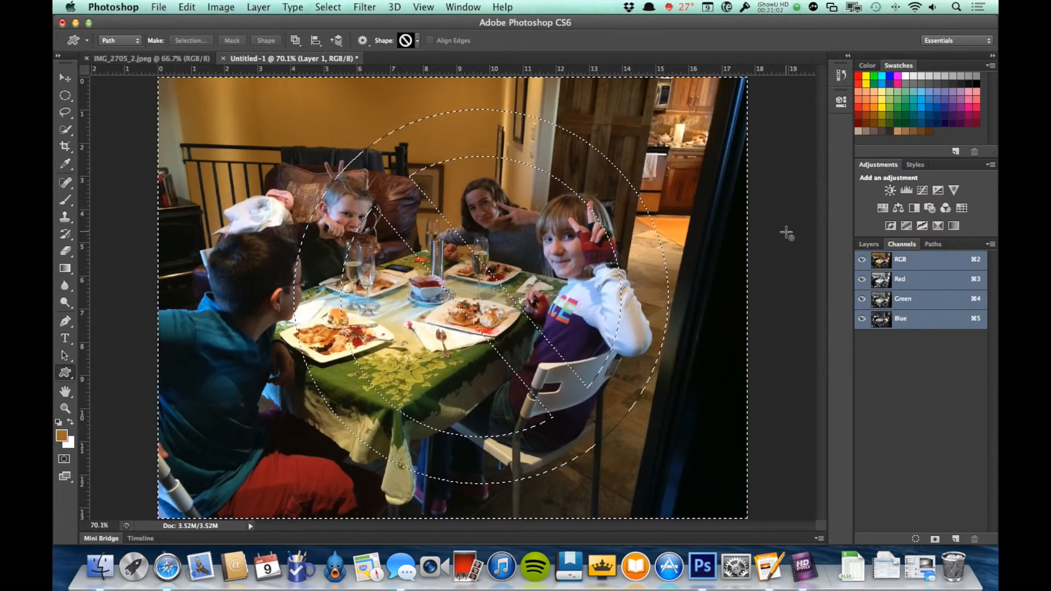
key(super+d)
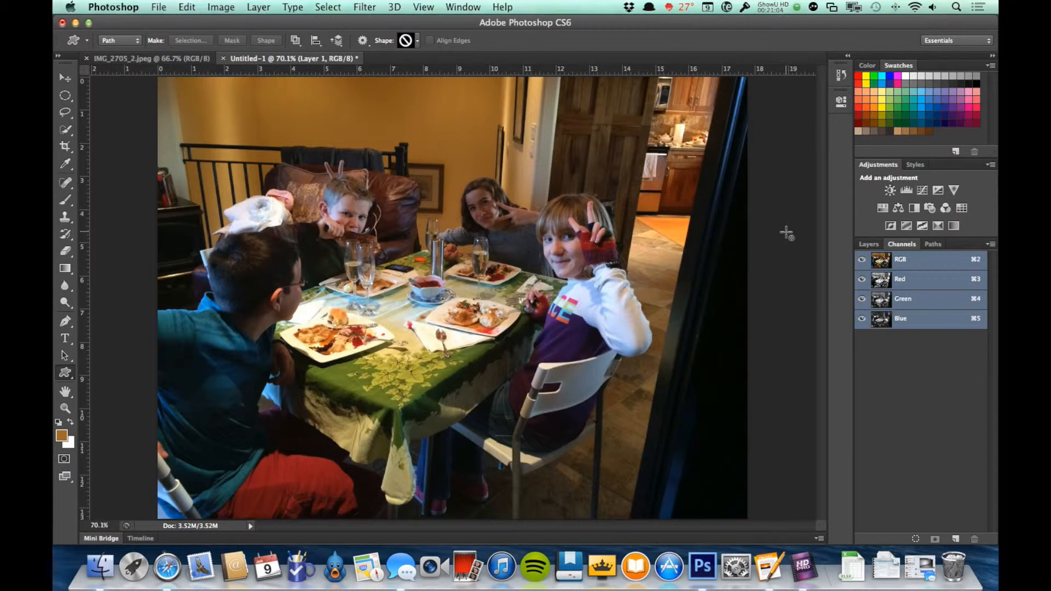